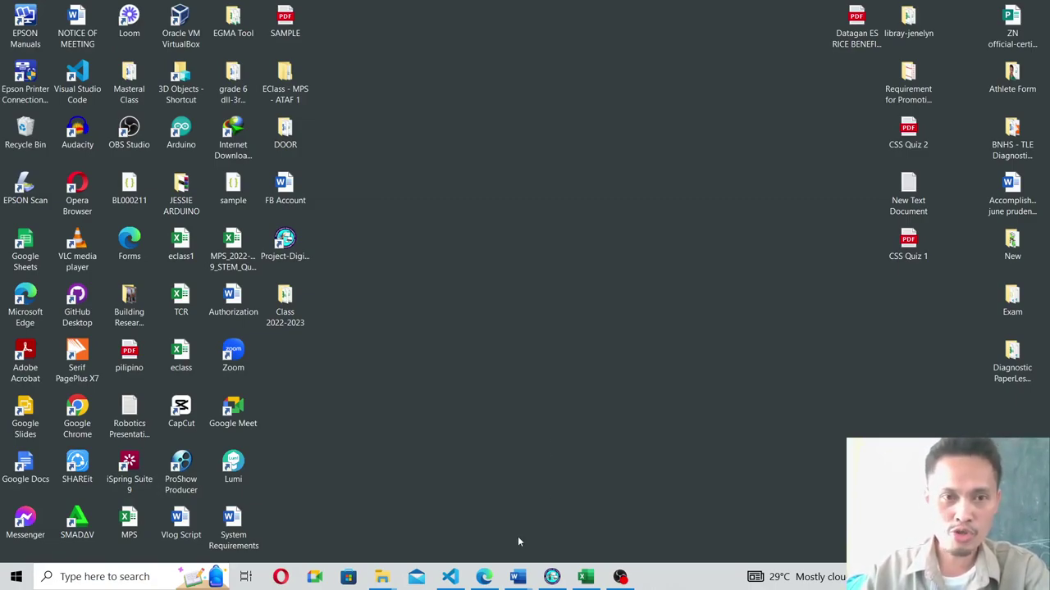
Bring up the Preparing List of Examinees Word document and scroll through it.
left_click(517, 577)
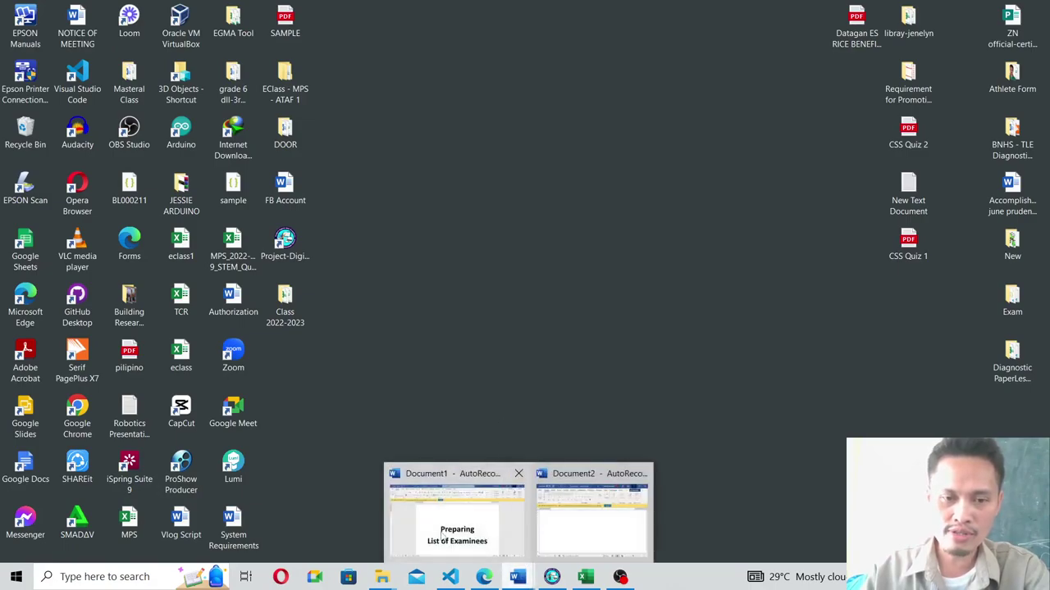
left_click(443, 533)
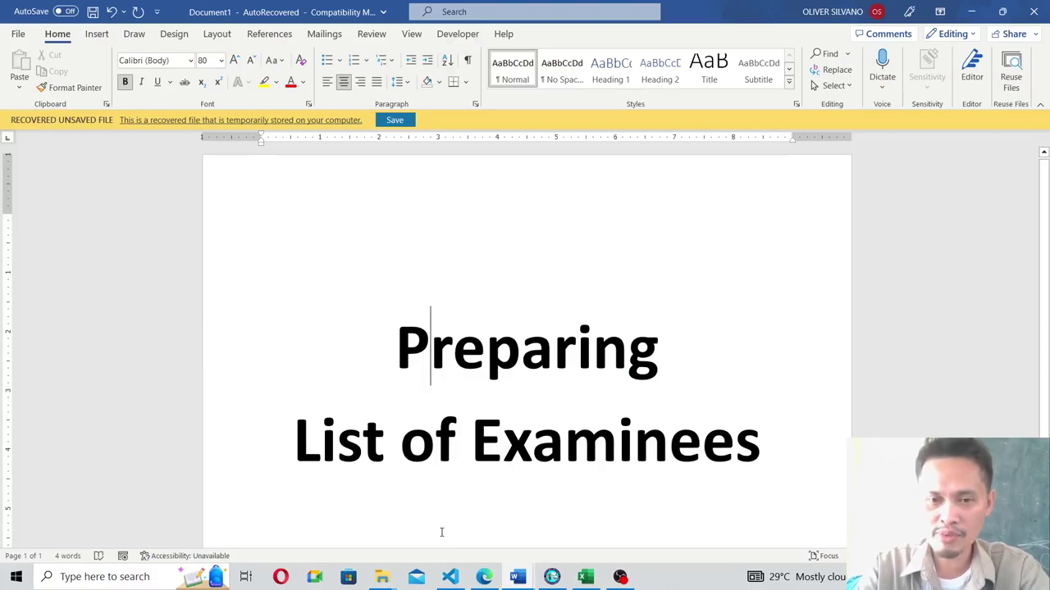
scroll(605, 403, "down", 2)
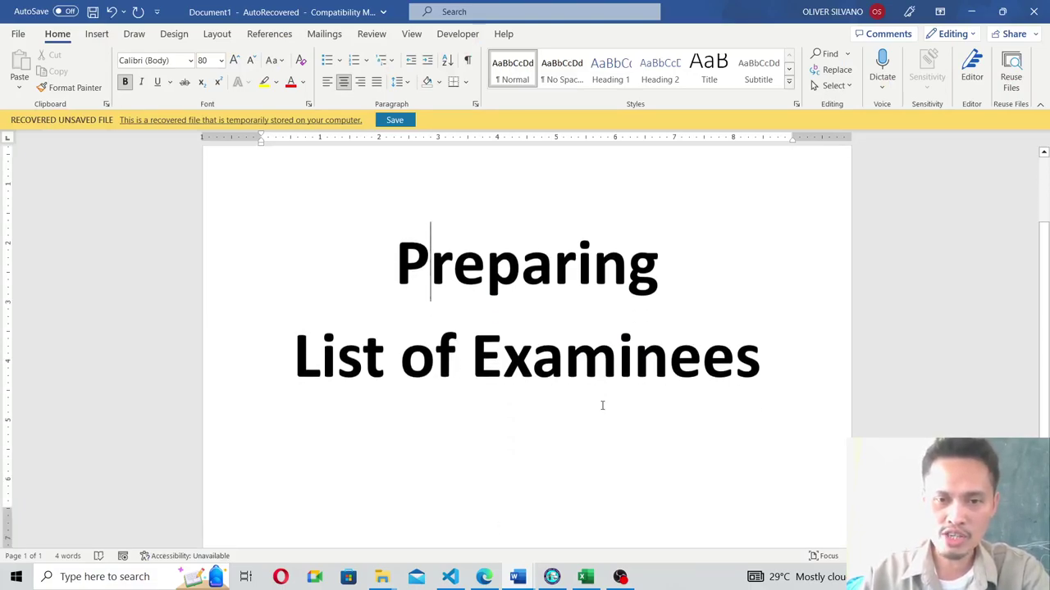
Minimize Word and open the Quiz Server exam page in Project Digital Quiz Essentials.
left_click(972, 11)
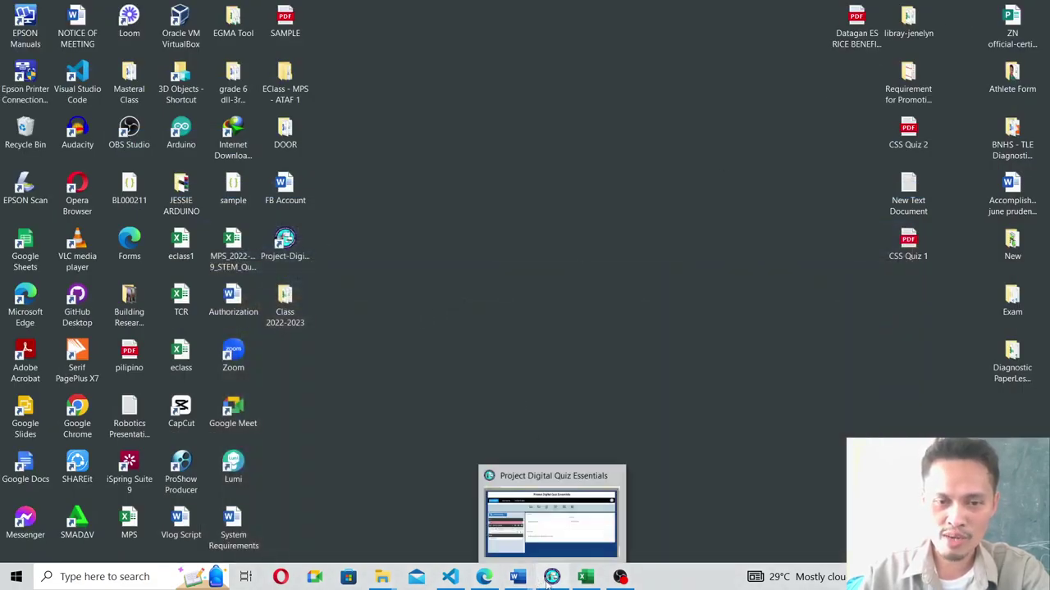
left_click(551, 578)
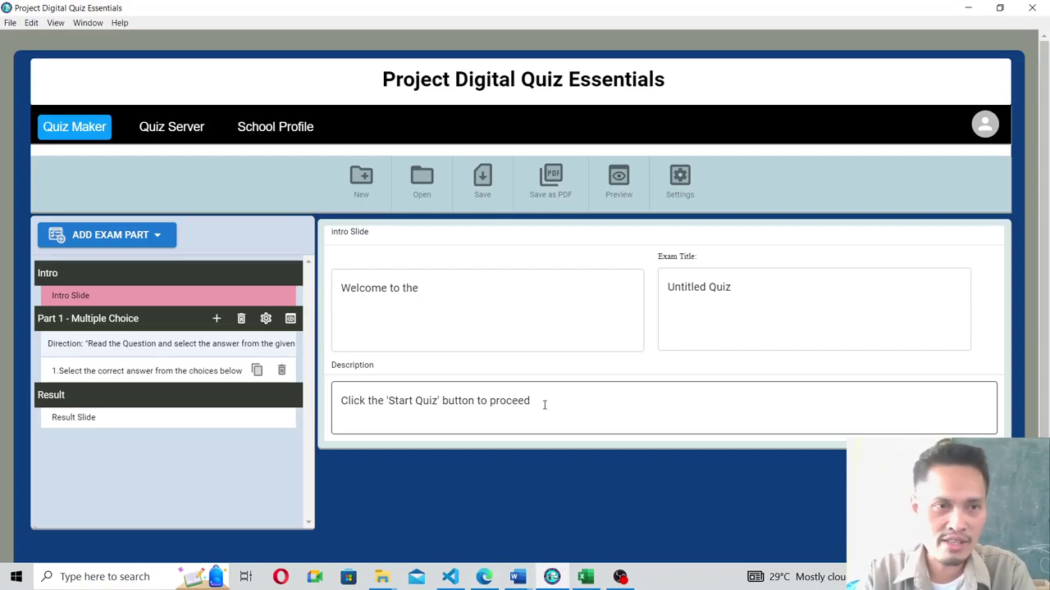
left_click(167, 128)
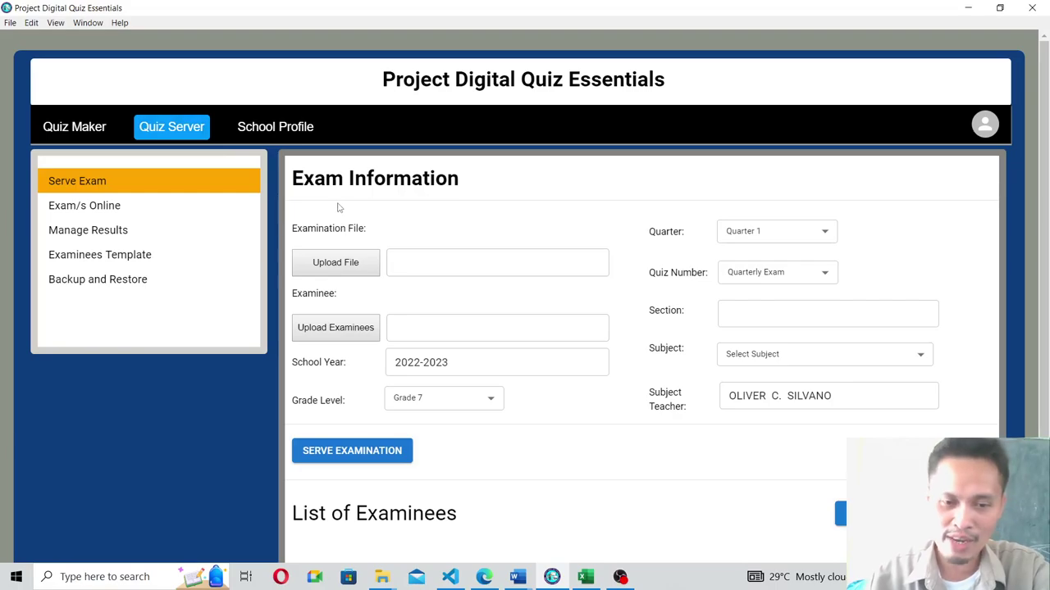
left_click(381, 576)
Browse Data (D:) > CLASSES > Class 2022-2023 > Grade 9 > Quizzes and open SF1_2022_Grade 9 (Year III) - STEM.
left_click(449, 520)
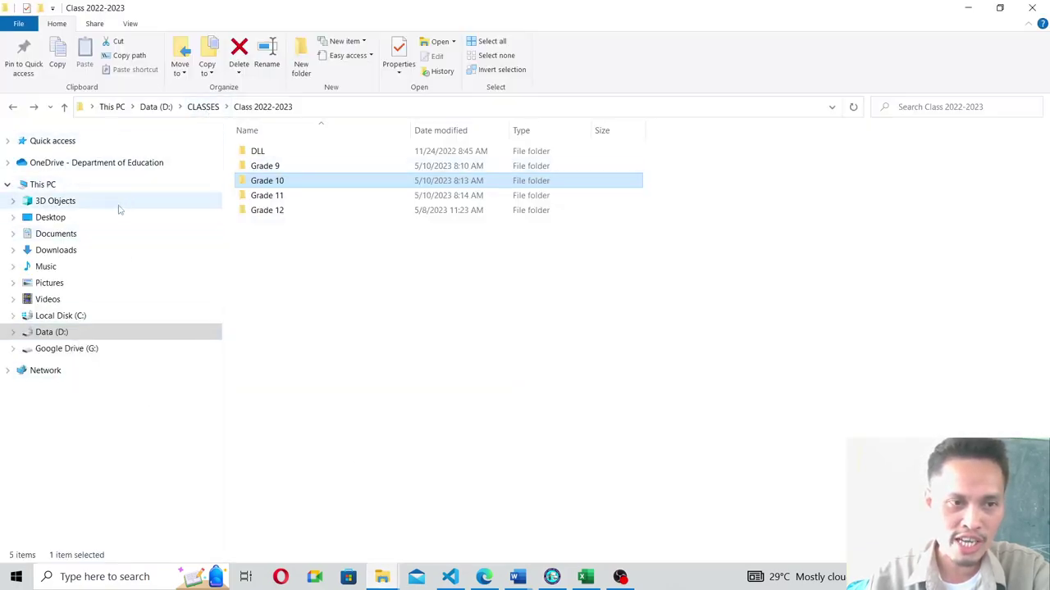
left_click(46, 332)
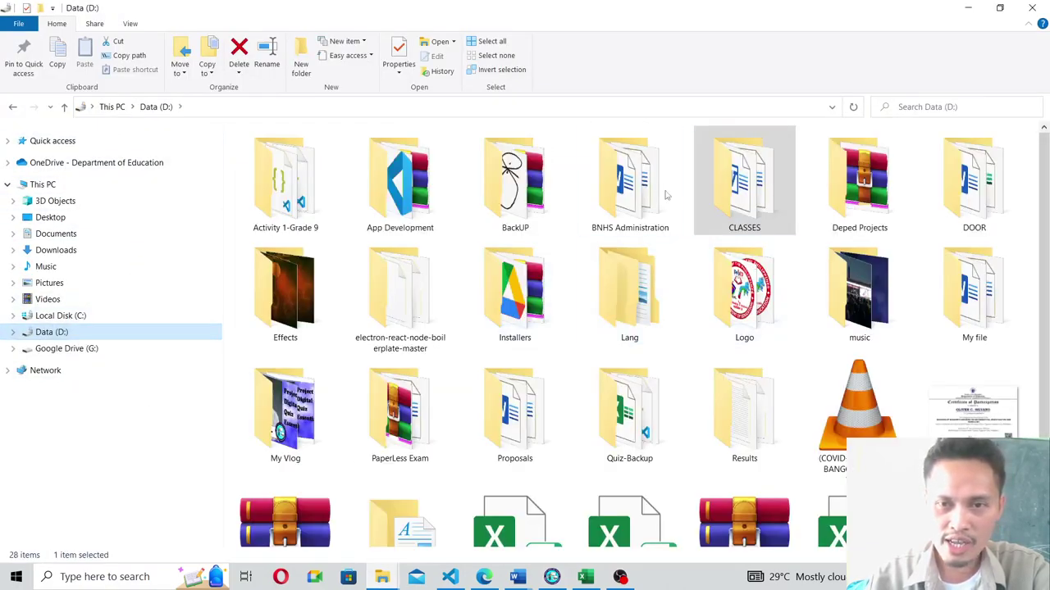
double_click(728, 175)
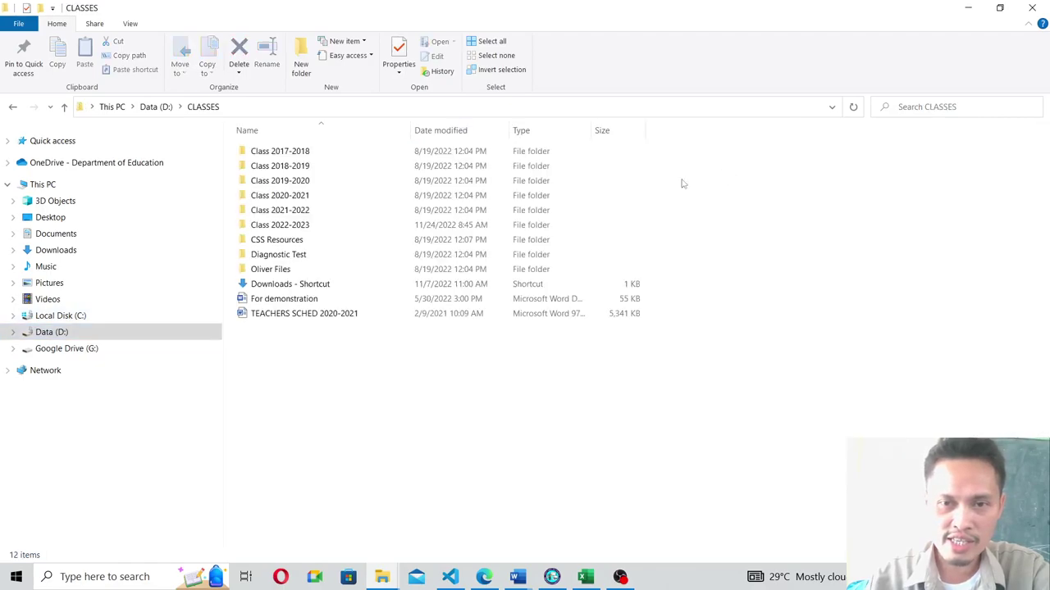
double_click(280, 225)
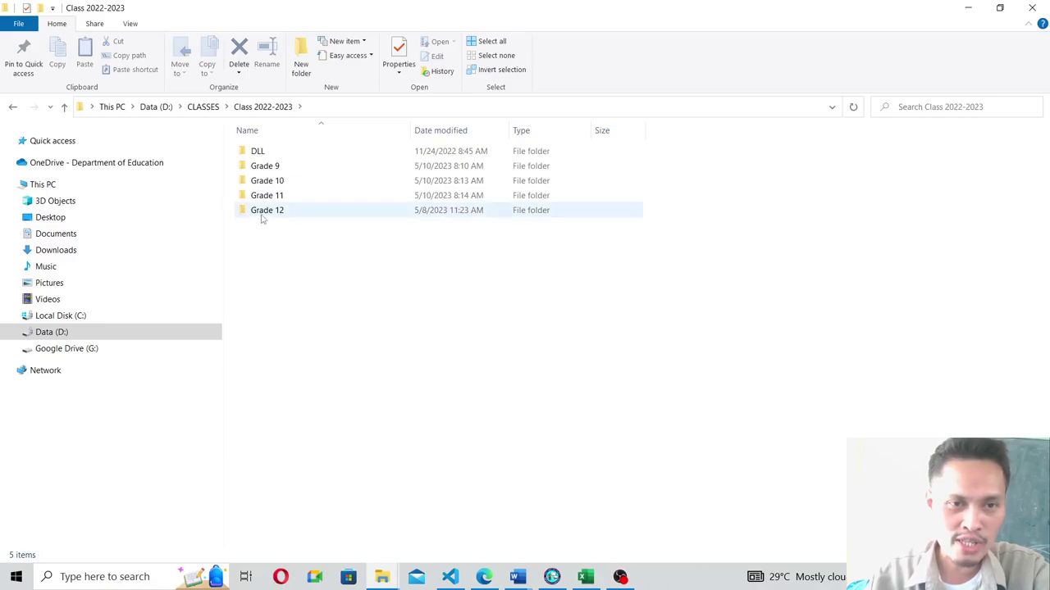
left_click(261, 168)
double_click(261, 168)
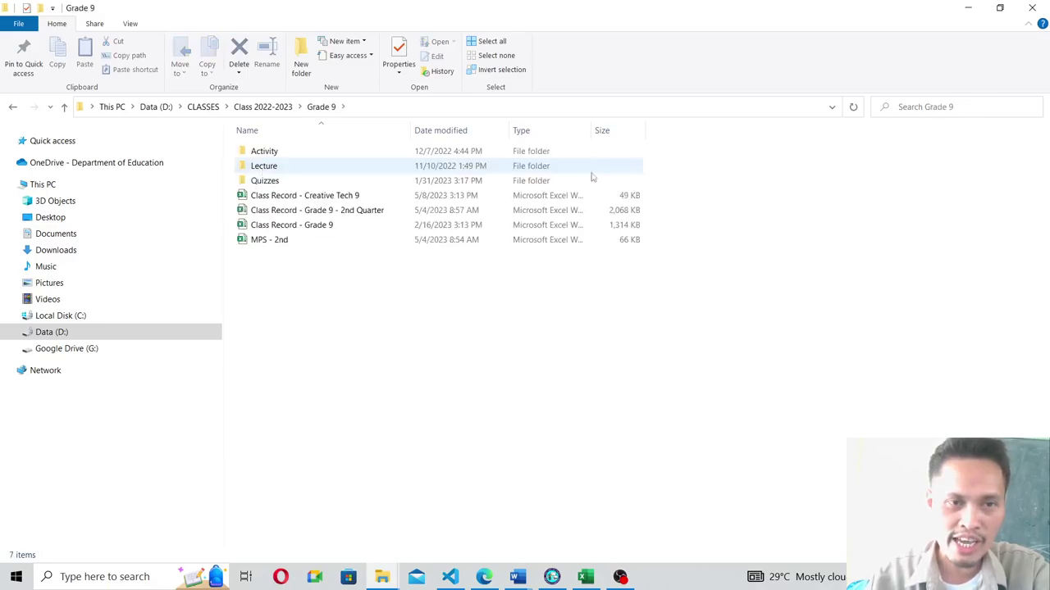
left_click(255, 184)
double_click(255, 184)
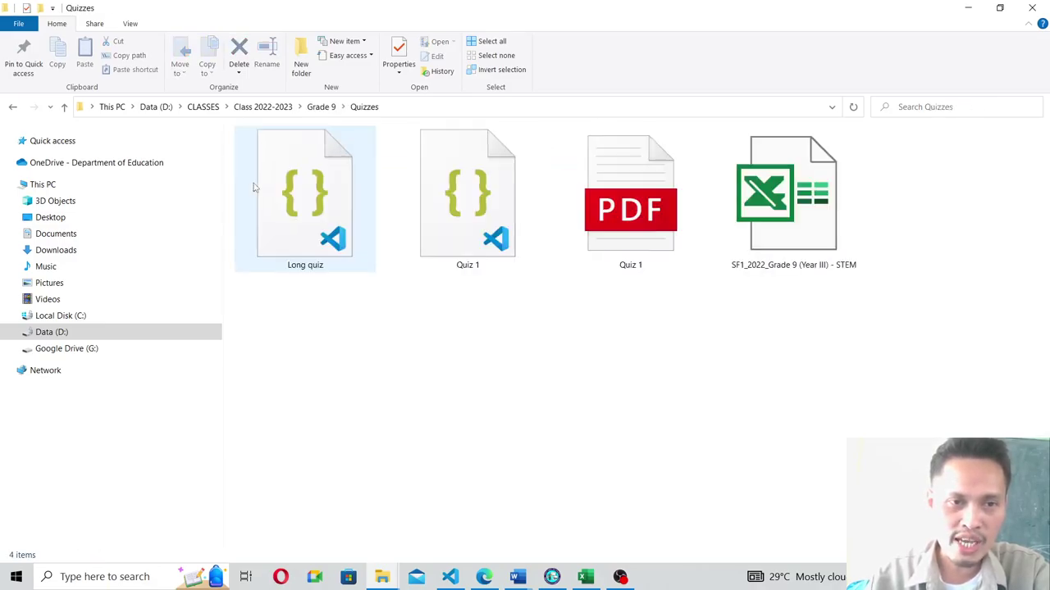
left_click(802, 203)
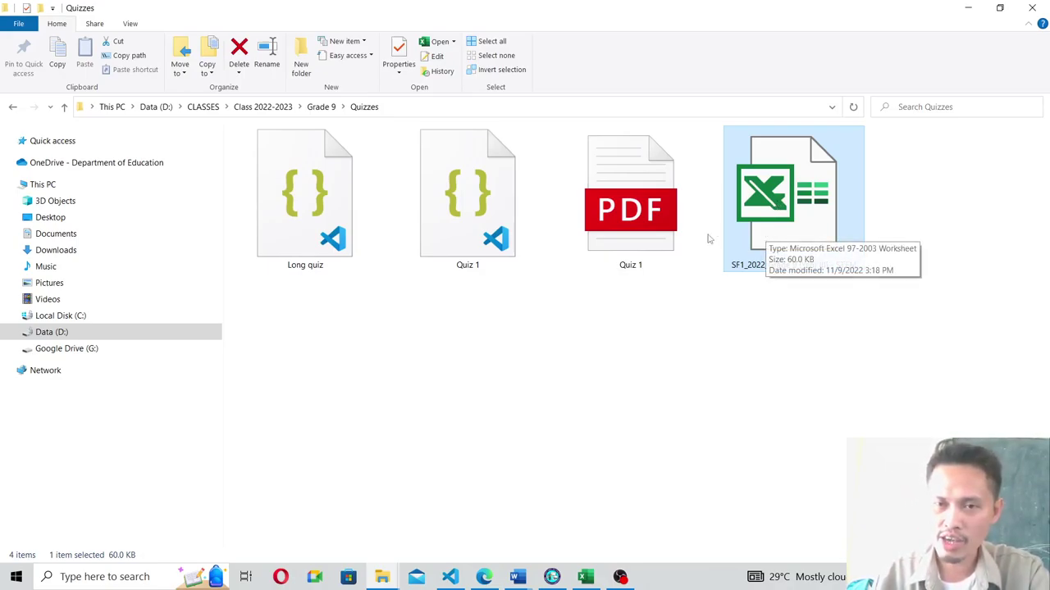
double_click(755, 202)
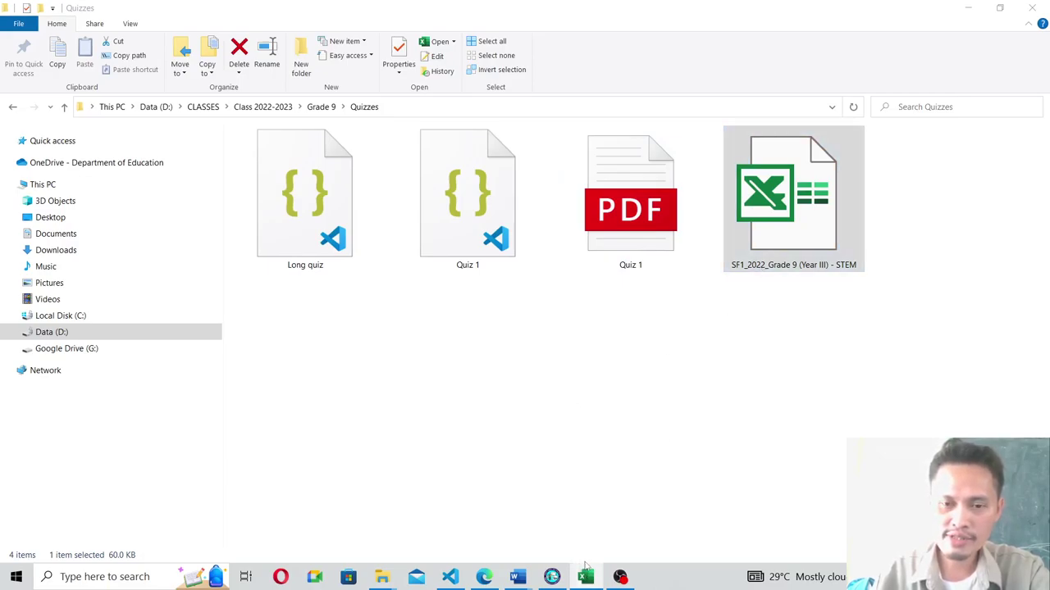
Enable editing on the SF1 School Register, scroll through its student list, then close it.
left_click(969, 10)
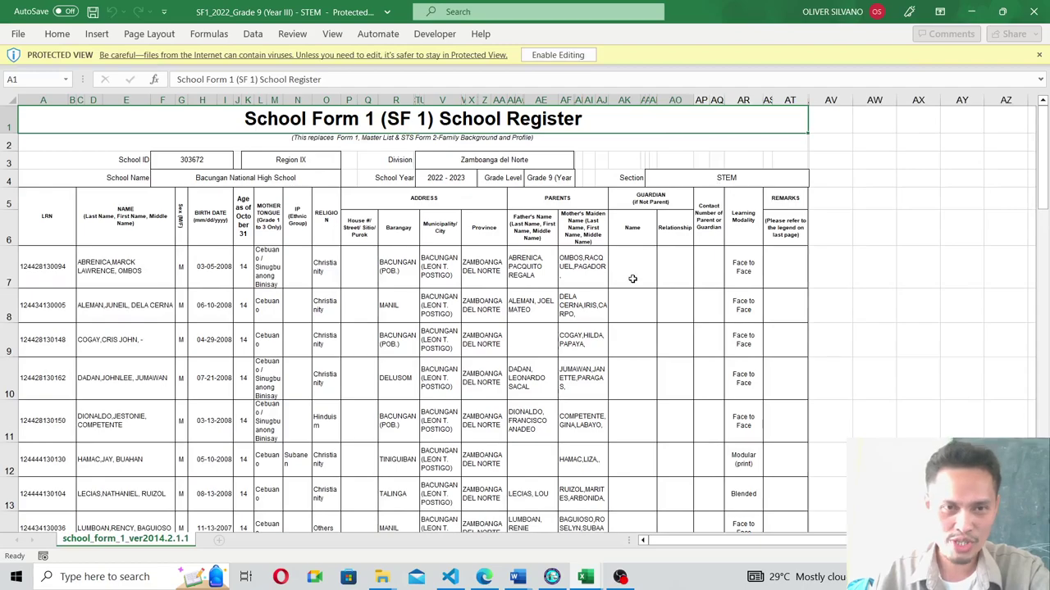
left_click(539, 54)
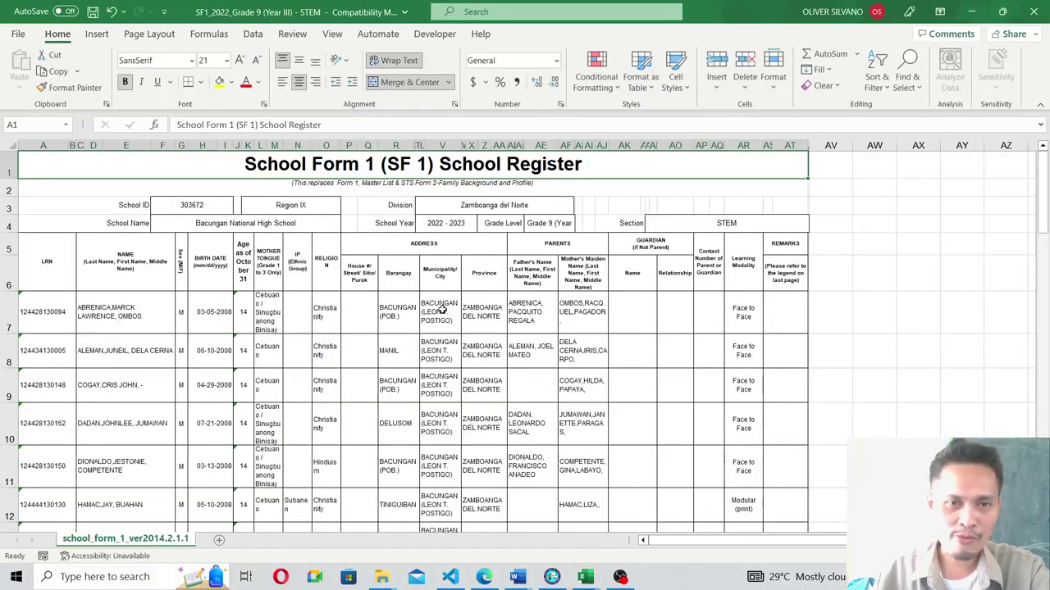
scroll(450, 320, "down", 3)
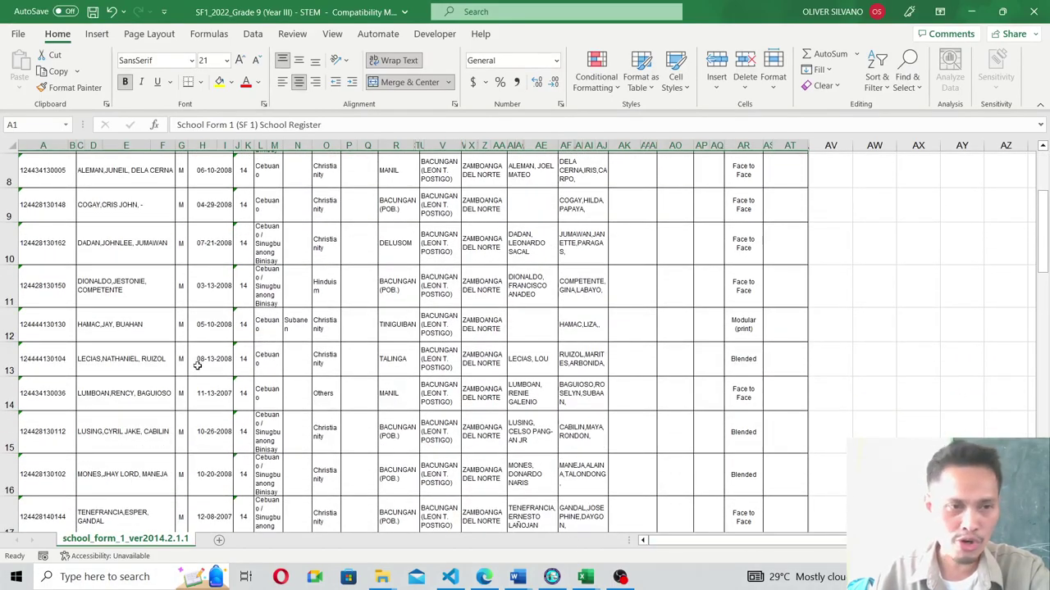
scroll(181, 354, "up", 3)
scroll(139, 353, "down", 5)
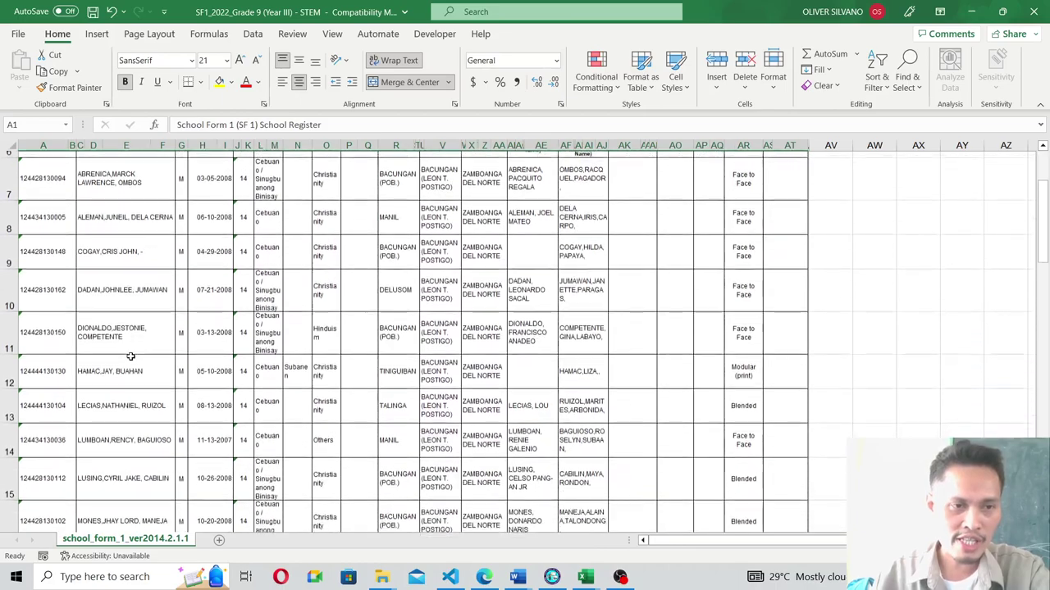
scroll(130, 356, "down", 5)
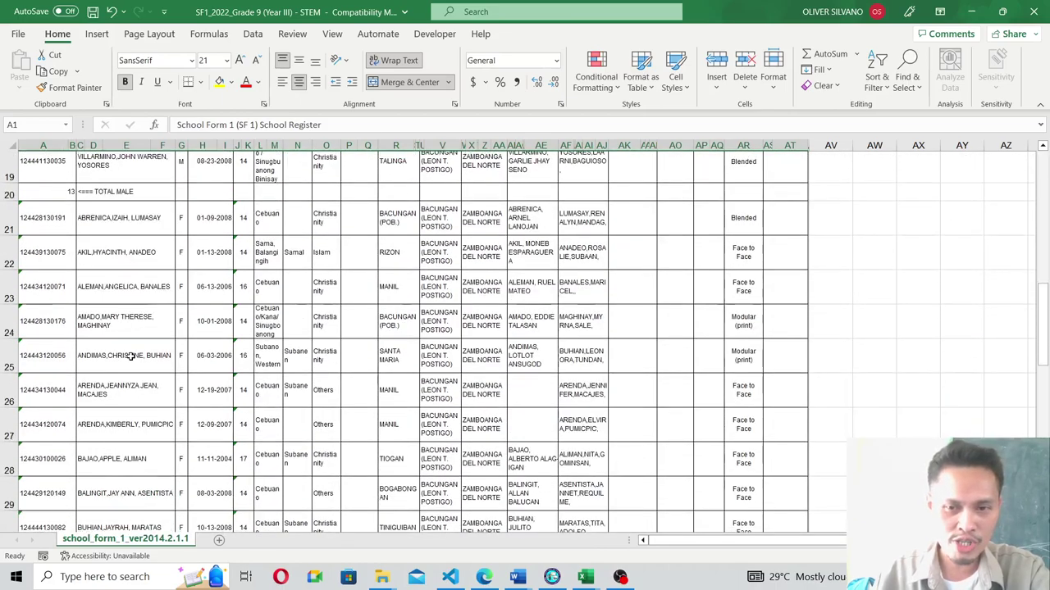
scroll(133, 358, "down", 5)
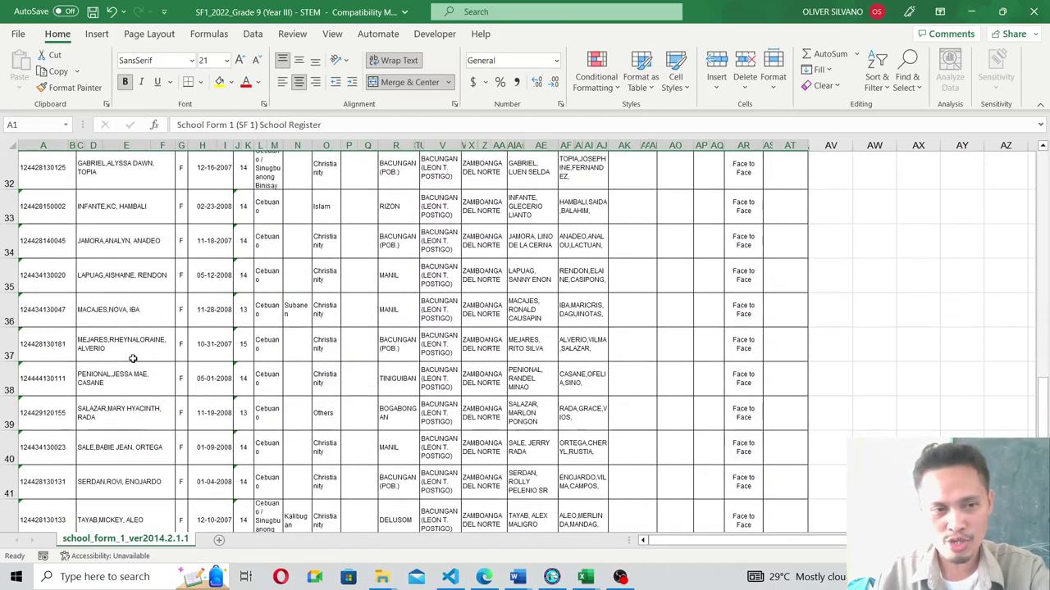
scroll(132, 358, "down", 1)
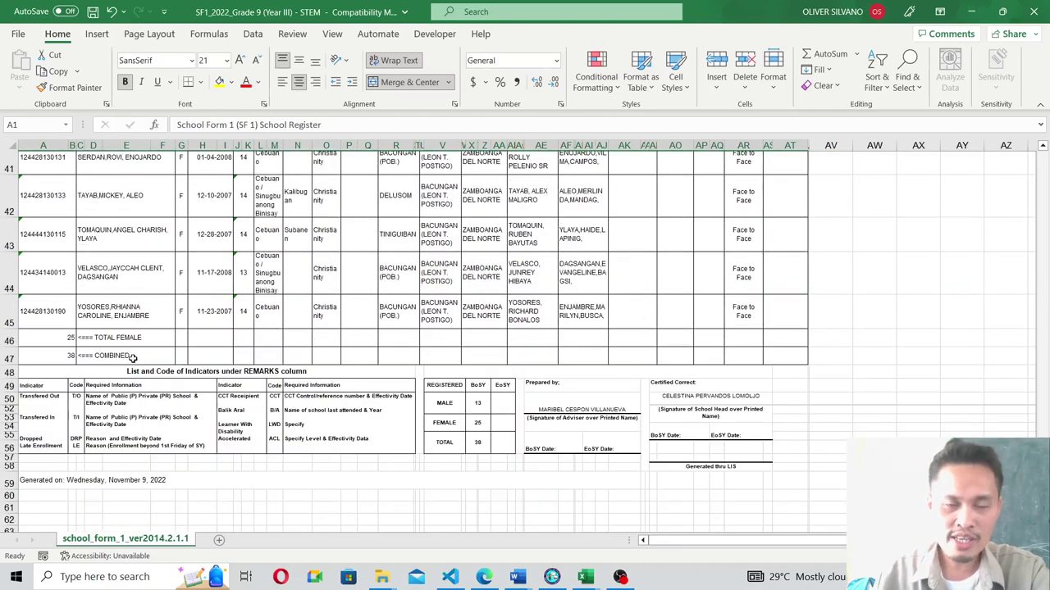
scroll(215, 332, "down", 1)
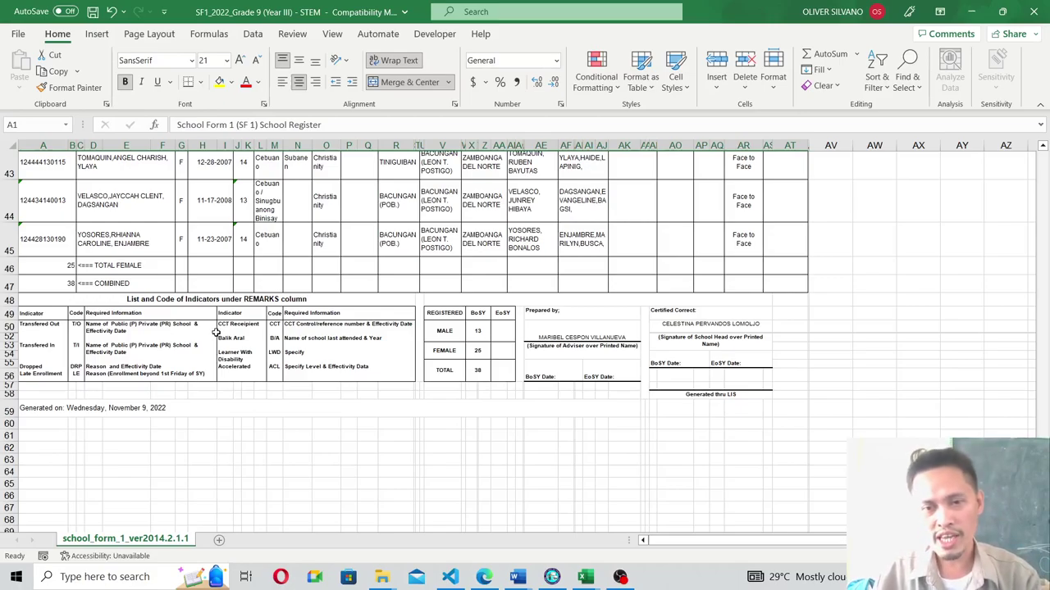
scroll(343, 297, "up", 10)
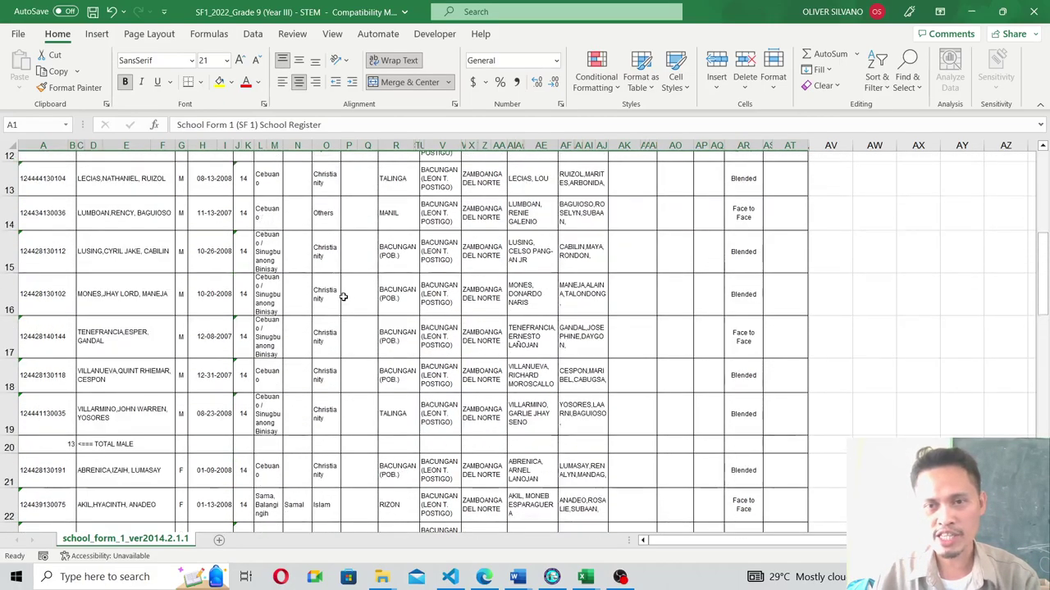
scroll(343, 297, "up", 4)
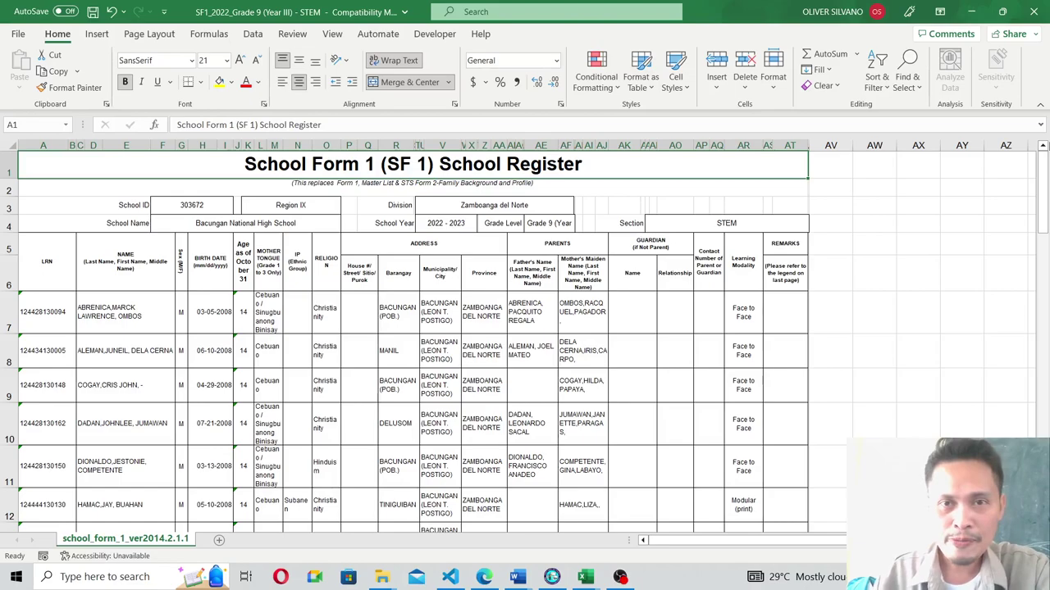
left_click(1033, 11)
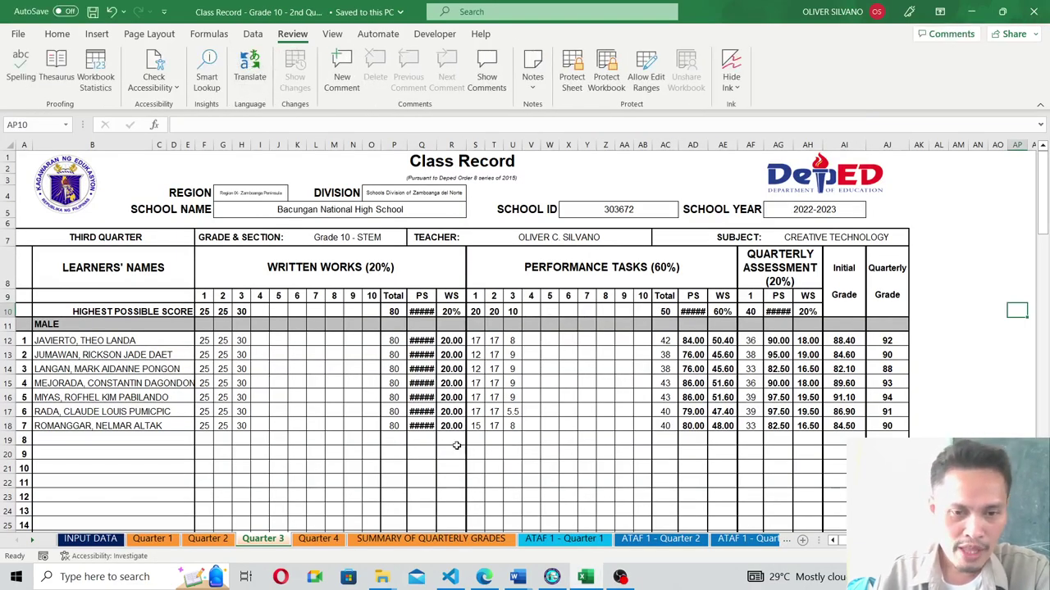
Save the examinees template to Downloads as List-Of-Examinees-Form.xlsx, replacing the existing copy.
left_click(967, 10)
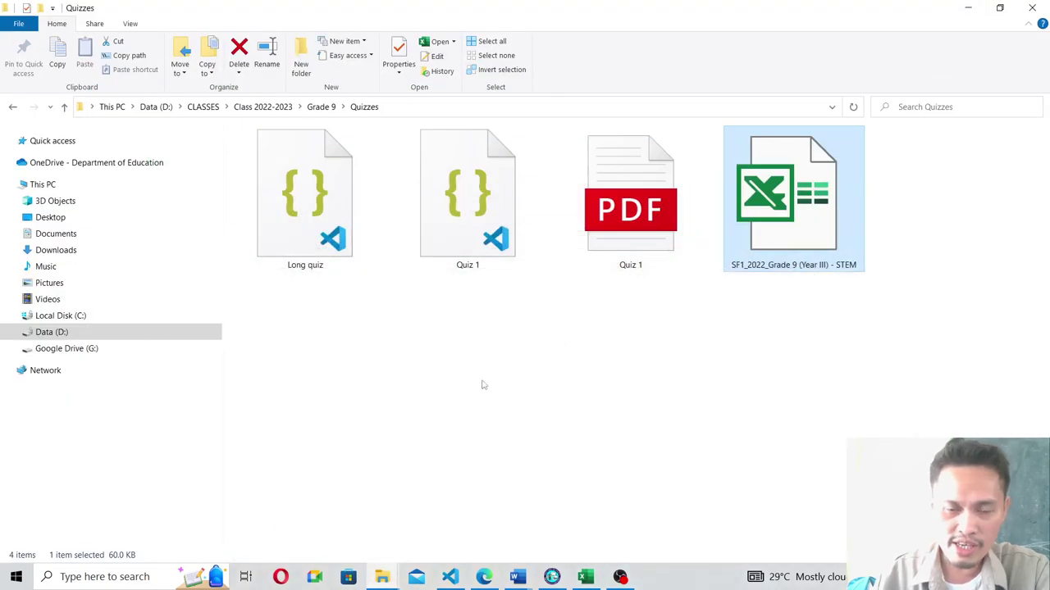
left_click(968, 7)
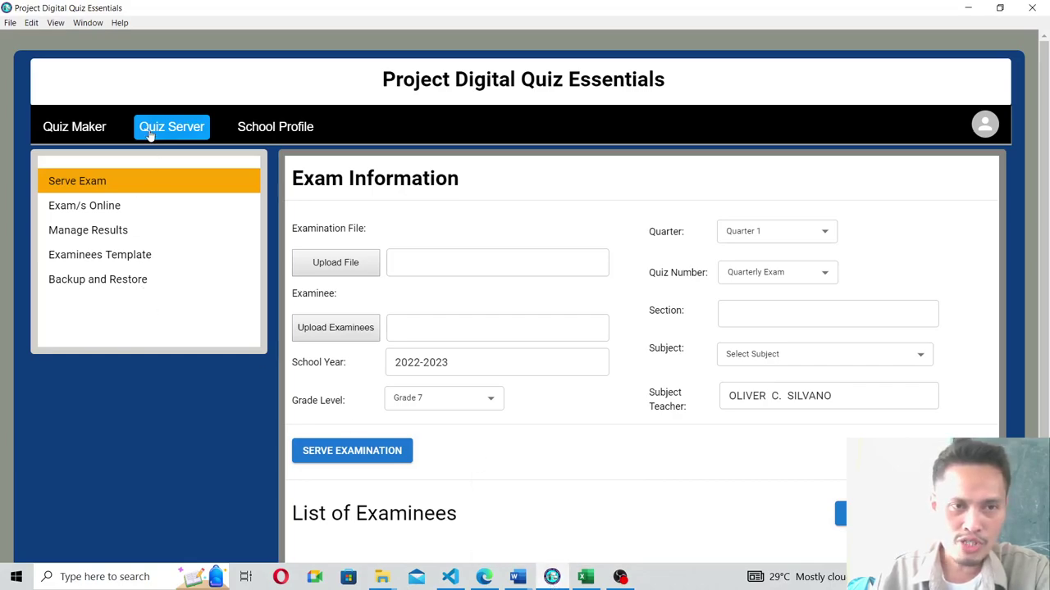
left_click(99, 256)
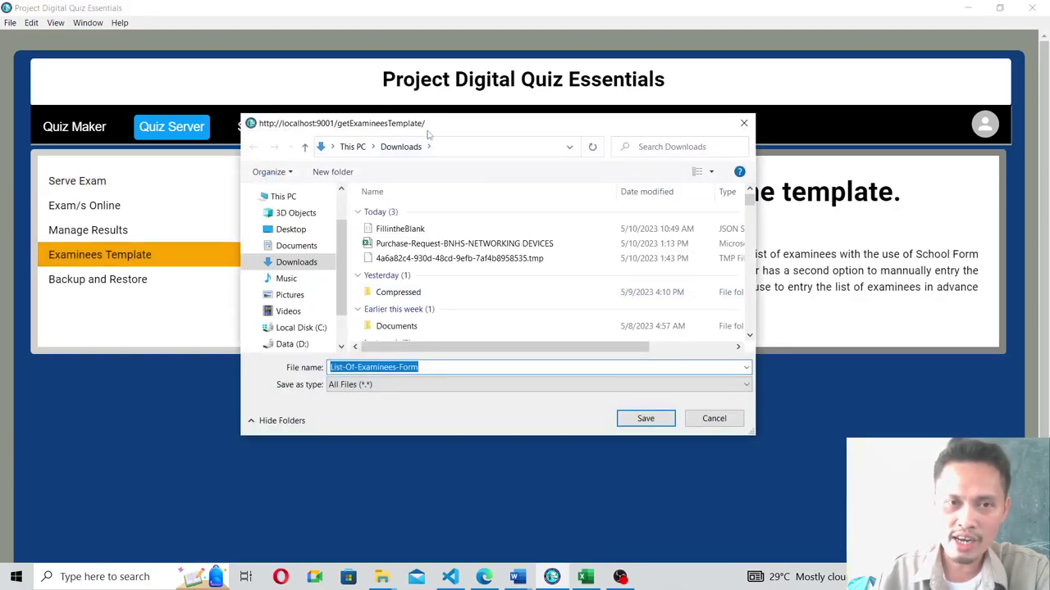
left_click_drag(425, 124, 400, 90)
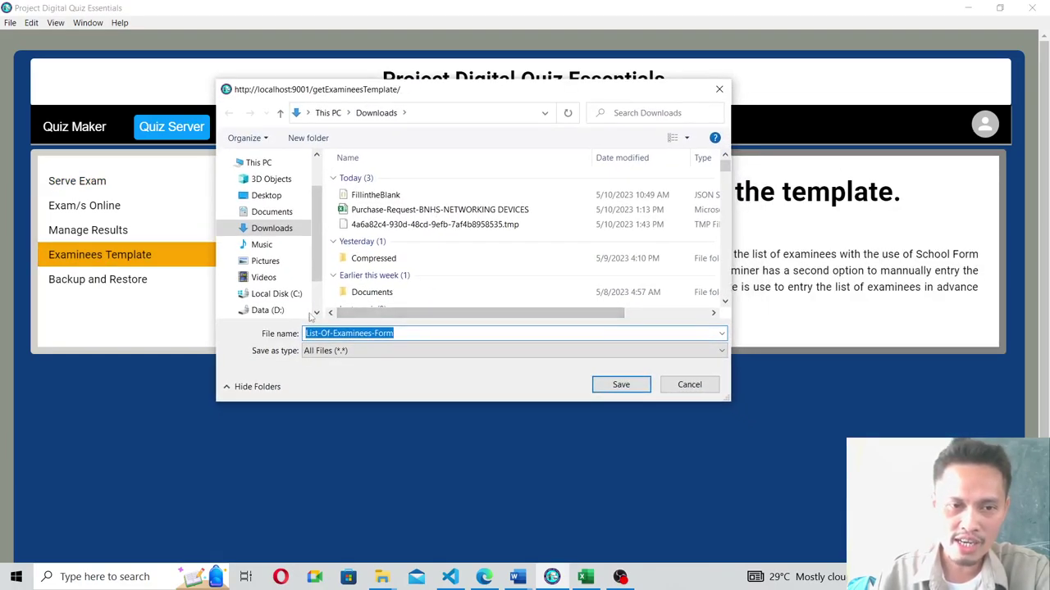
left_click(404, 334)
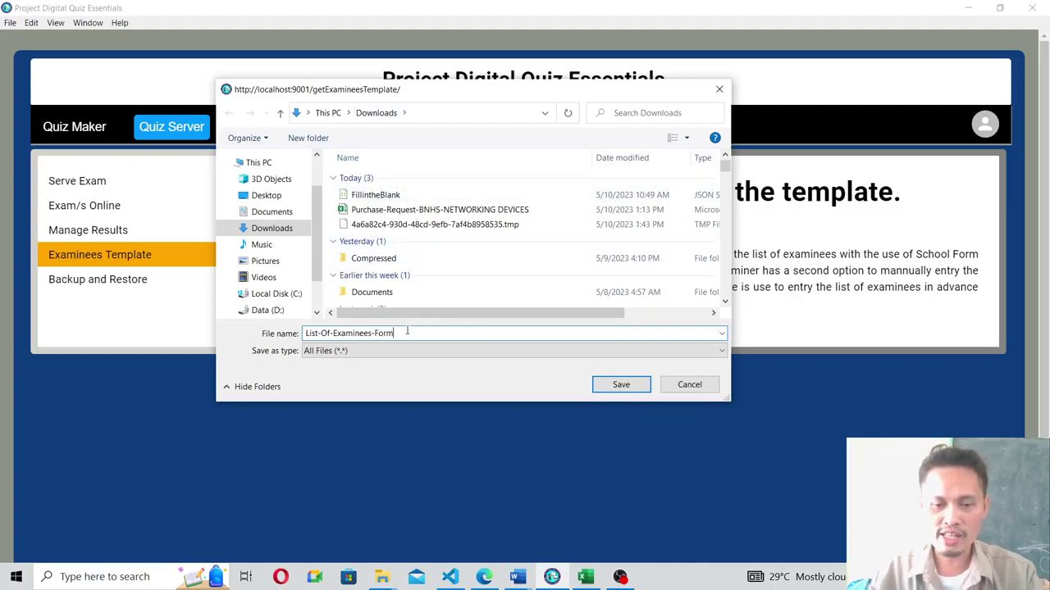
type(".xl")
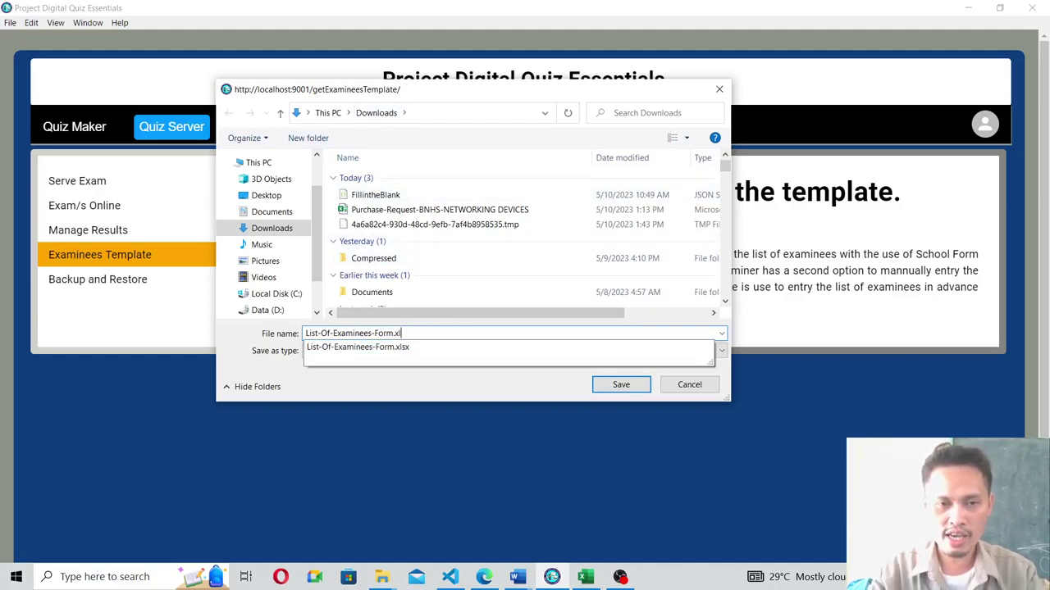
type("sx")
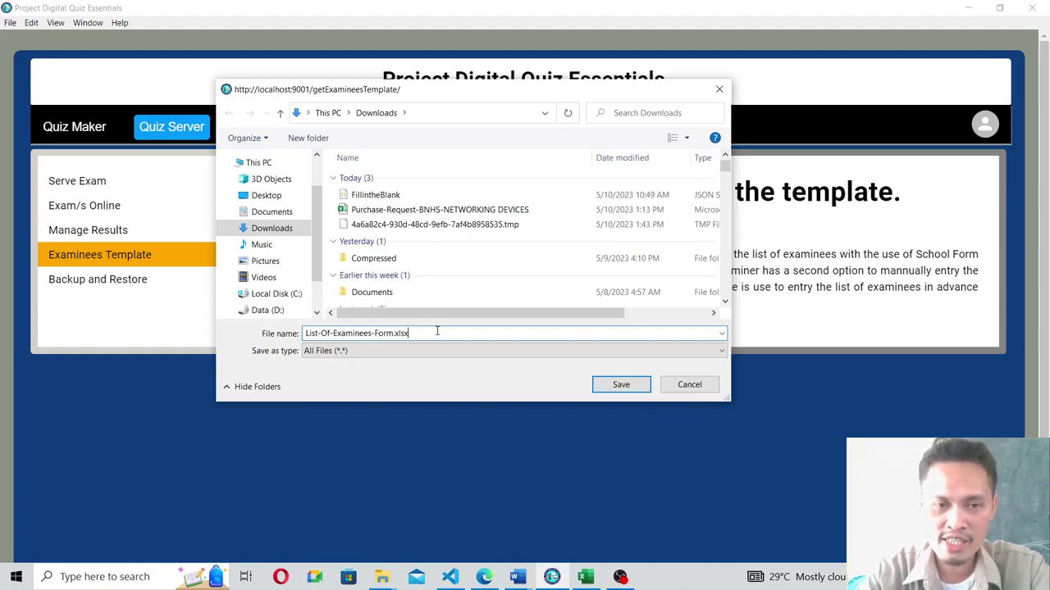
left_click(605, 384)
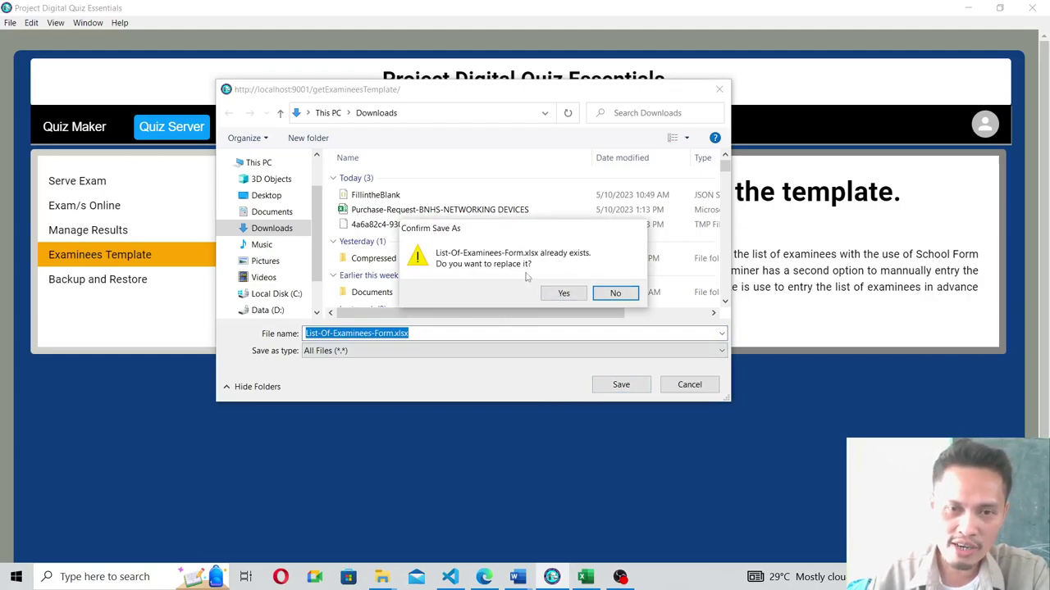
left_click(563, 293)
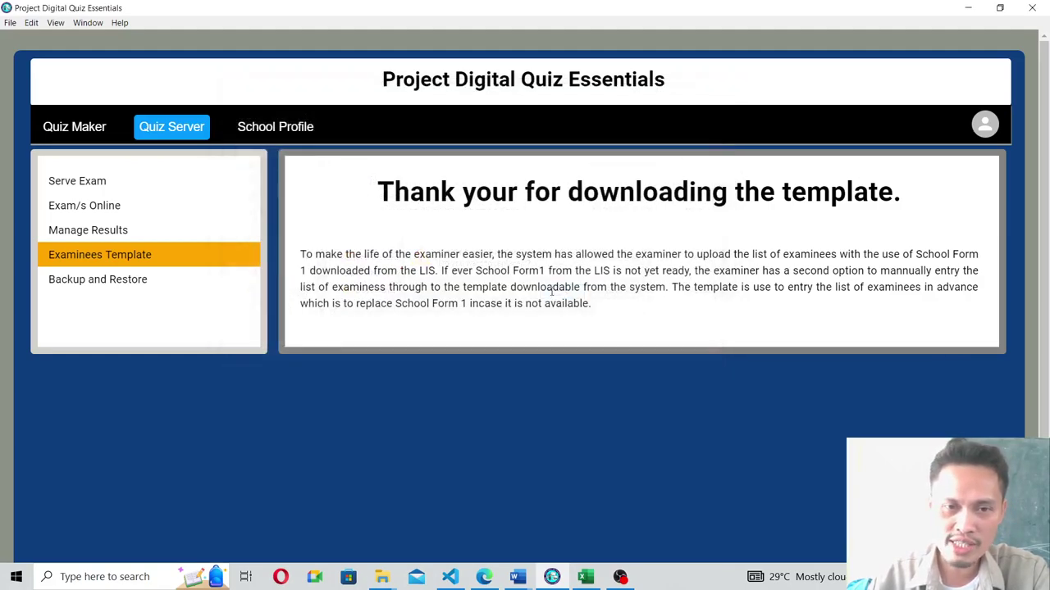
left_click(966, 8)
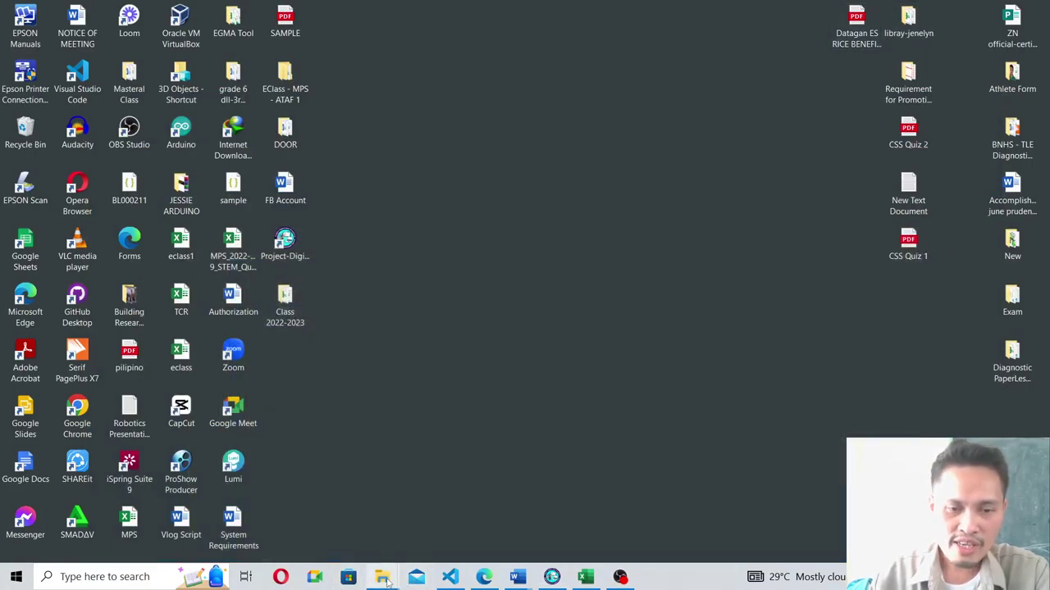
Open List-Of-Examinees-Form from the Downloads folder in File Explorer.
mouse_move(388, 581)
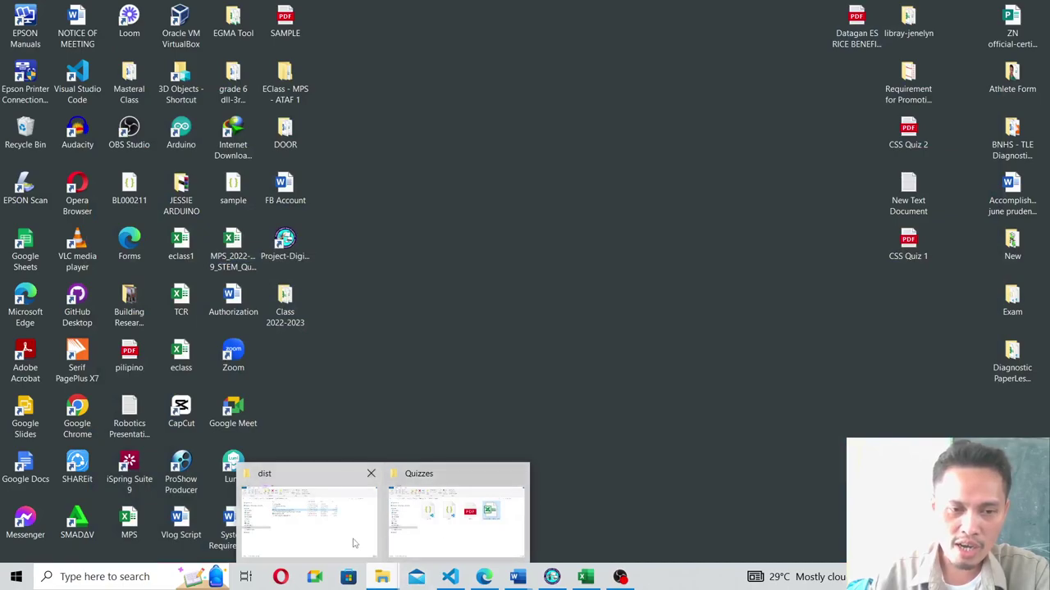
left_click(354, 543)
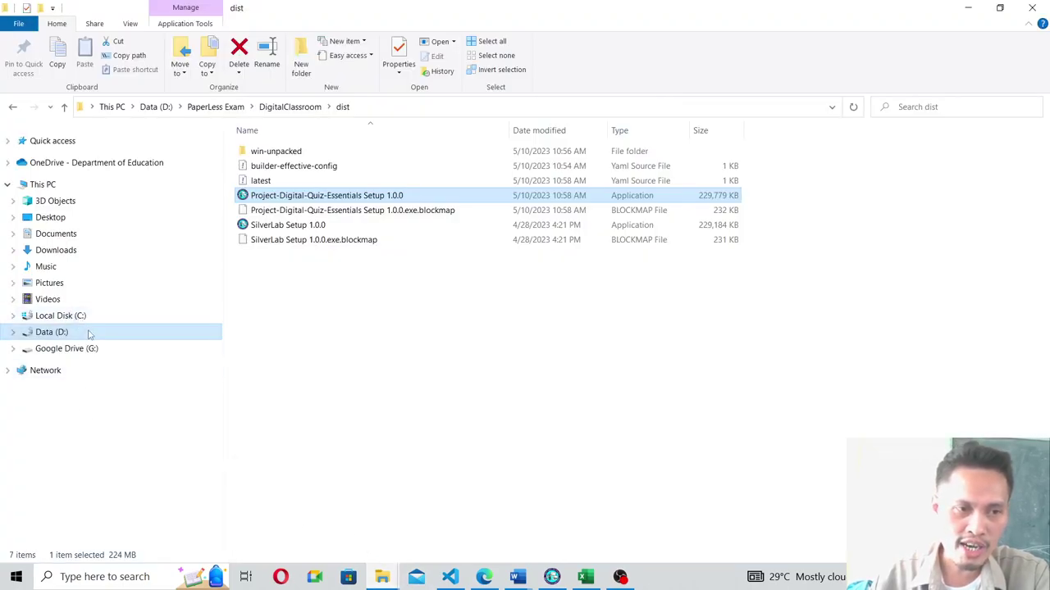
left_click(57, 247)
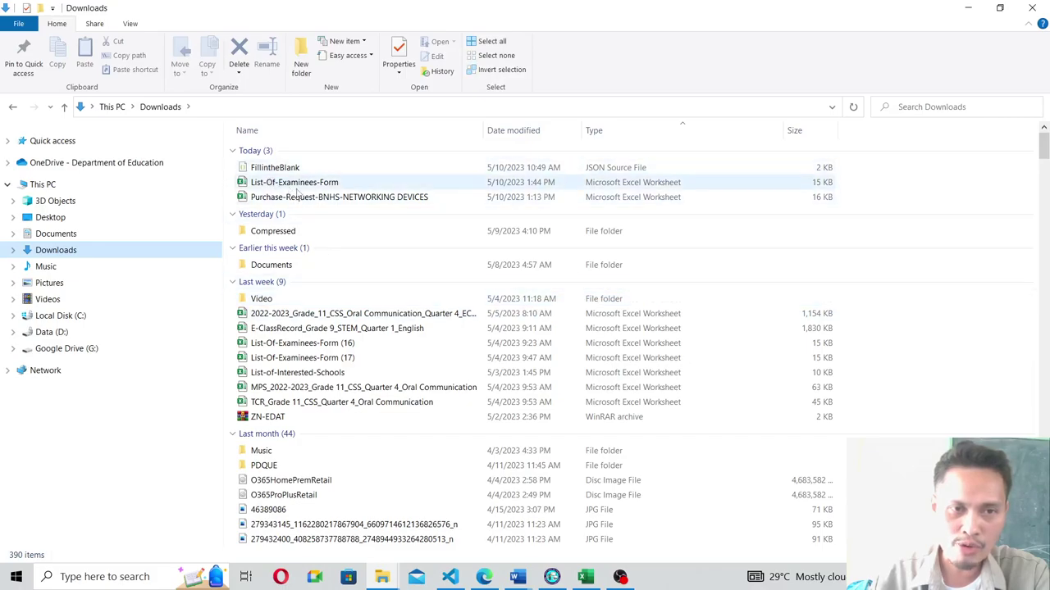
left_click(295, 183)
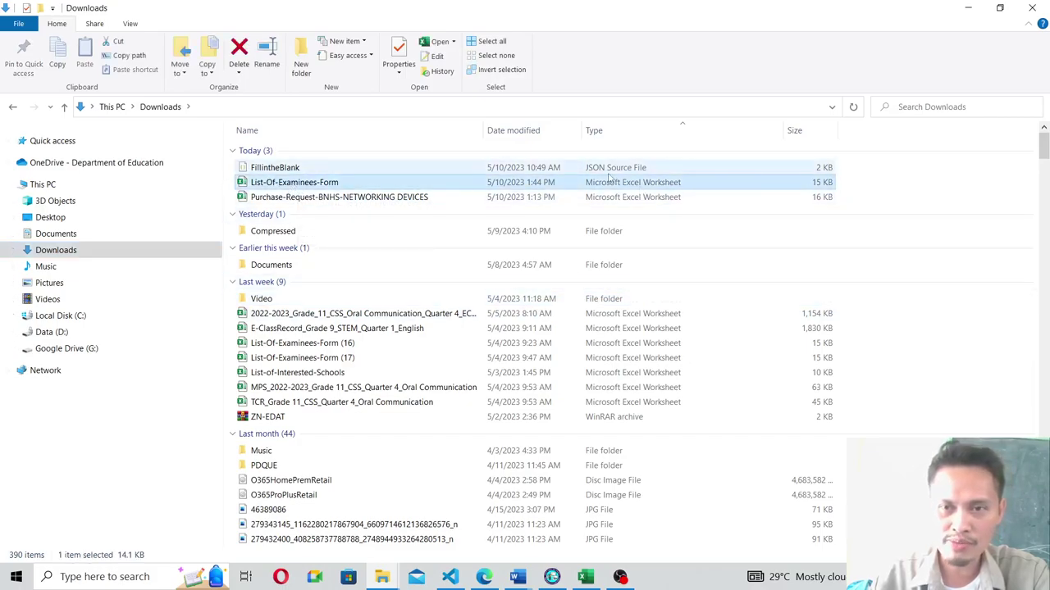
double_click(283, 187)
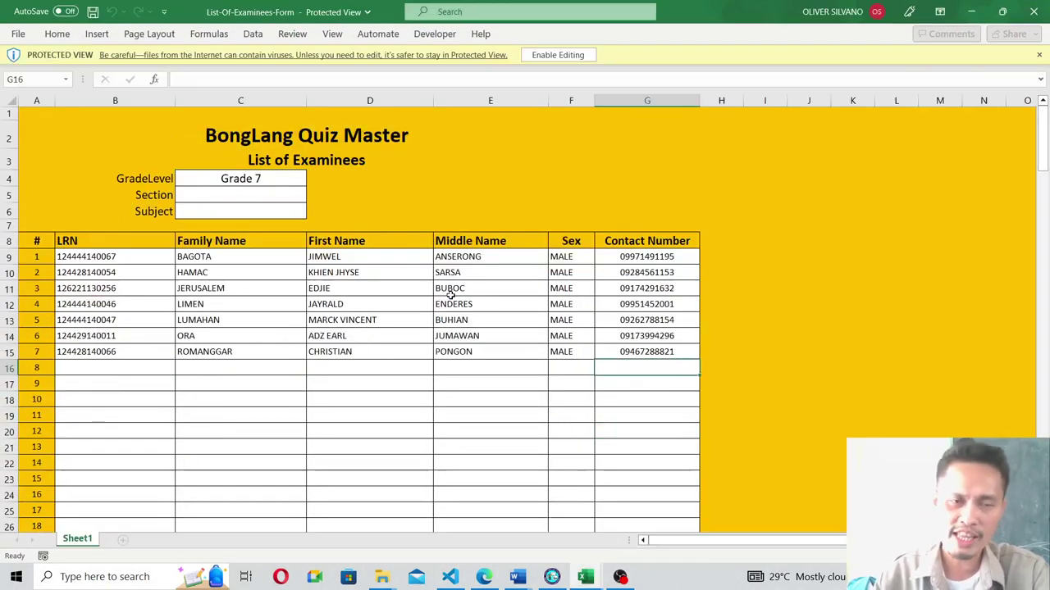
Scroll through the seven sample examinees in the Protected View workbook.
scroll(299, 298, "down", 1)
scroll(352, 308, "up", 1)
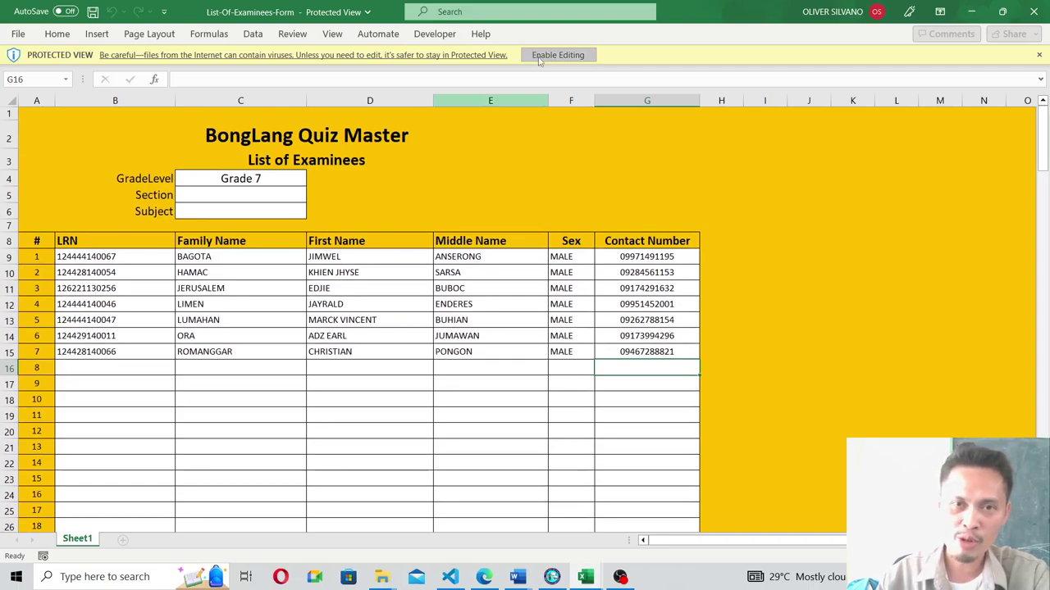
Enable editing on List-Of-Examinees-Form and inspect the last examinee's entries in C13 and B15.
left_click(539, 59)
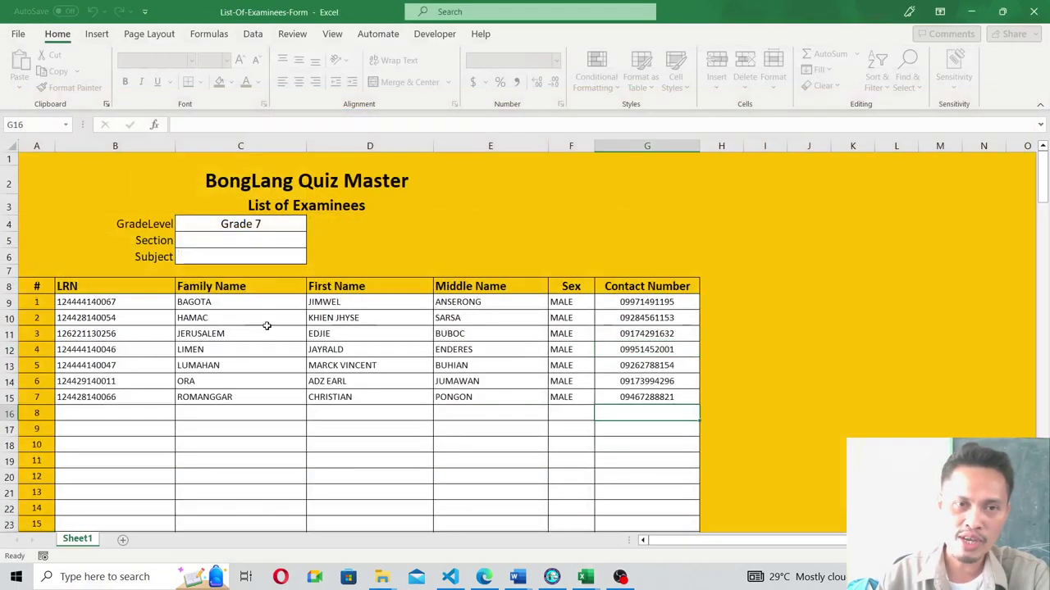
left_click(236, 362)
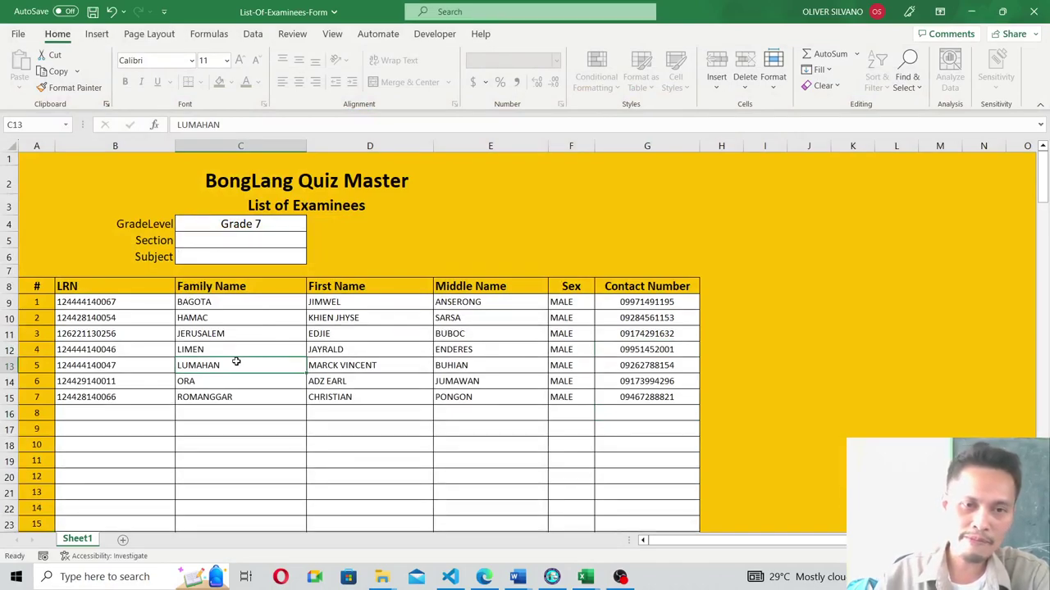
left_click(146, 396)
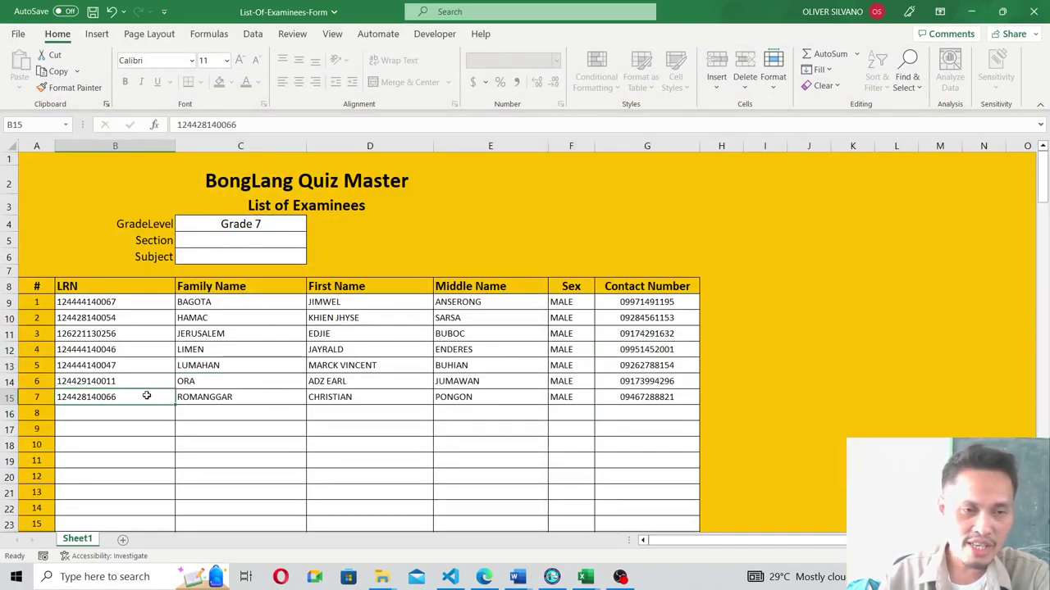
left_click(132, 431)
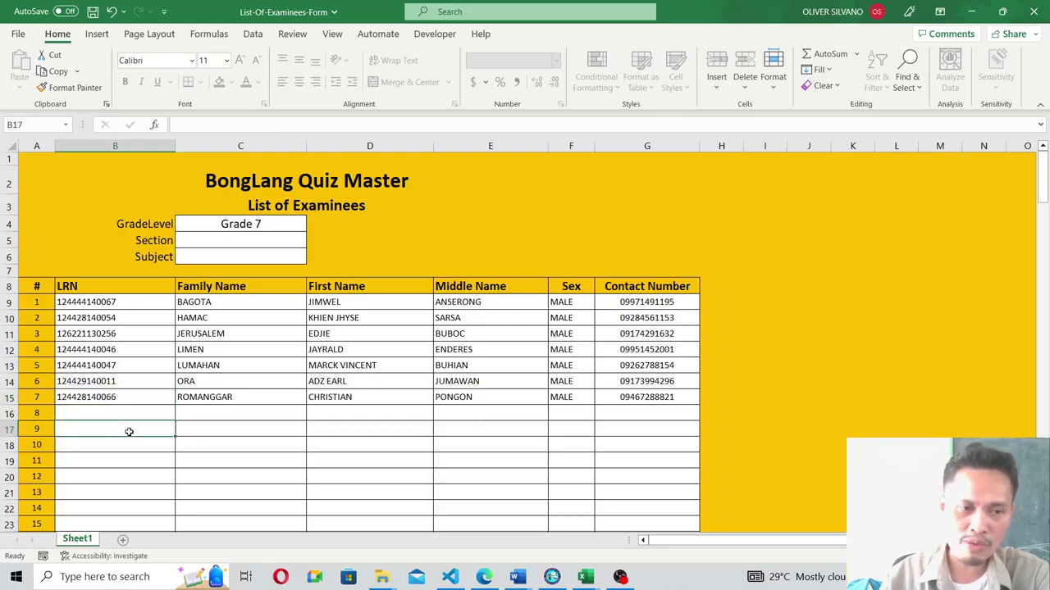
left_click(115, 397)
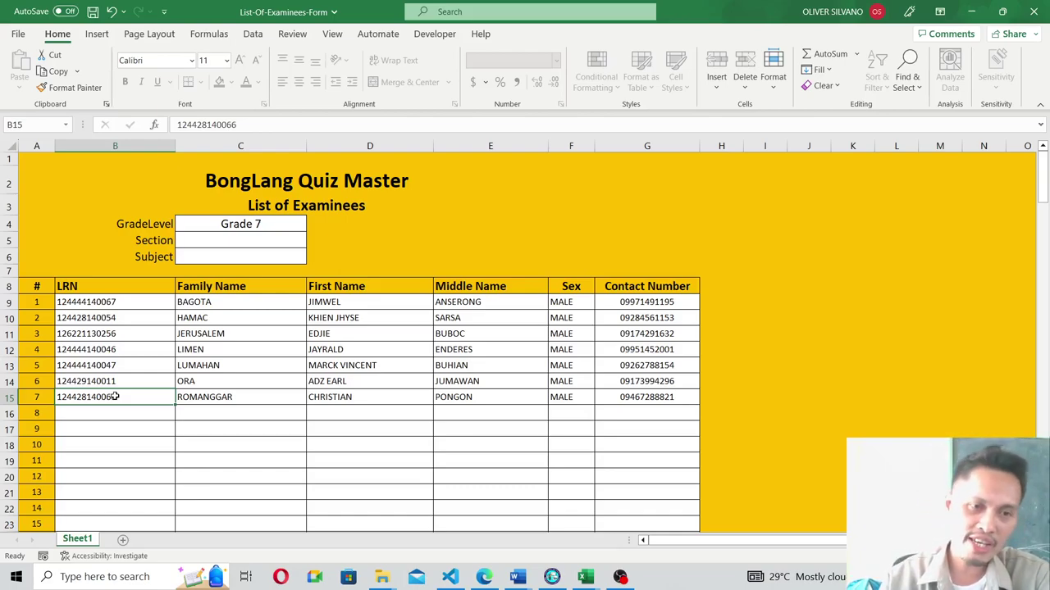
Check the first examinee's name cells and enter a '.' placeholder in middle name cell E16.
left_click(79, 302)
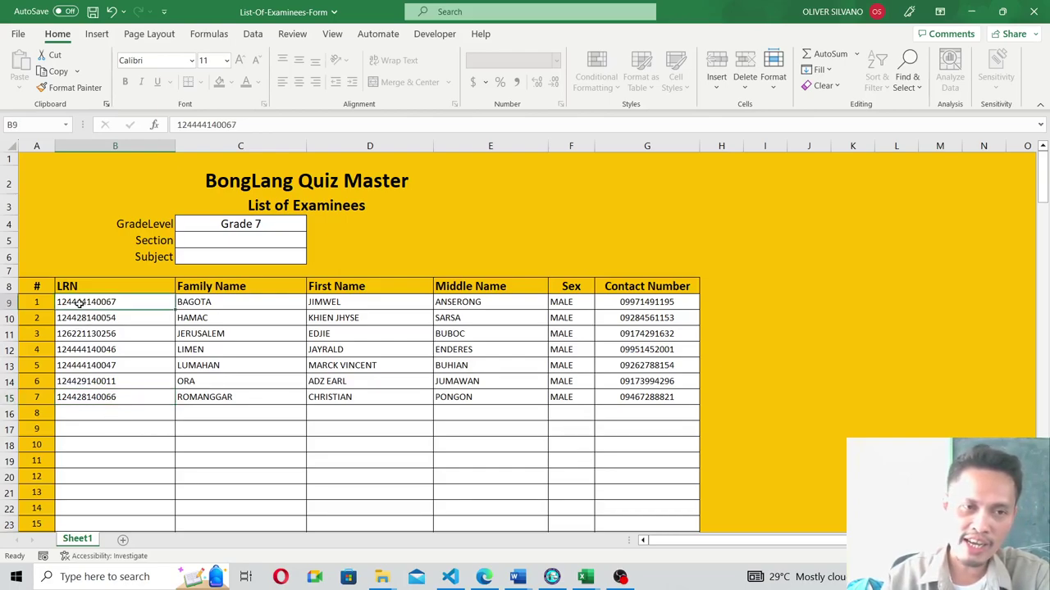
left_click(199, 303)
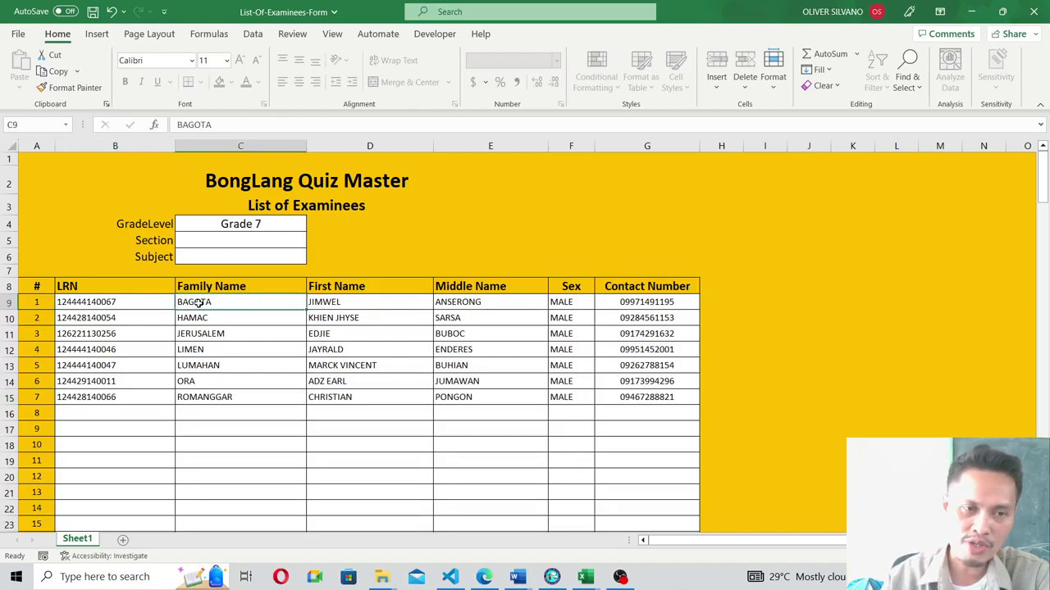
left_click(342, 302)
left_click(473, 300)
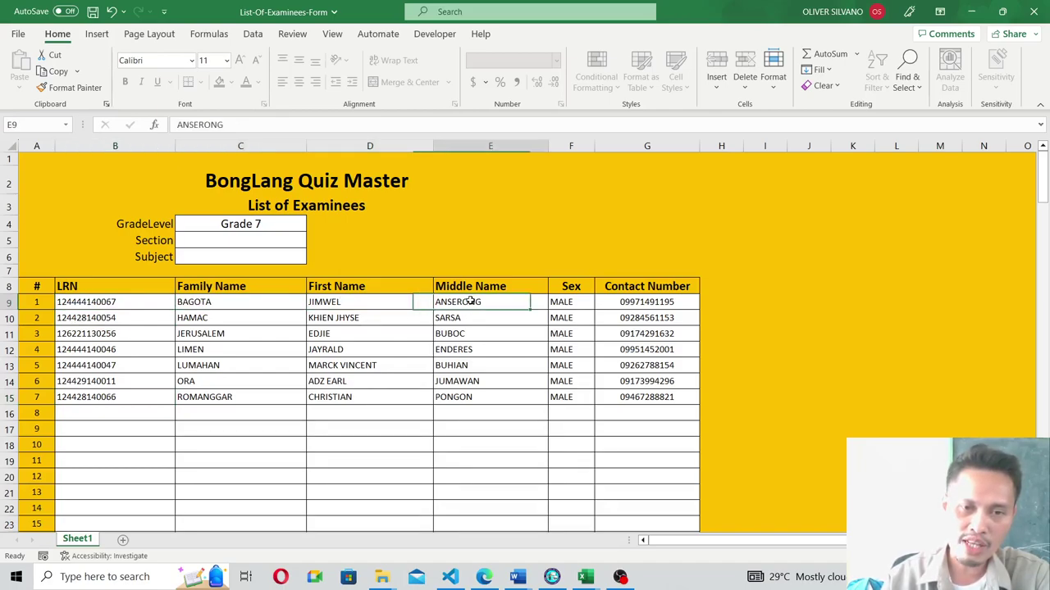
left_click(464, 410)
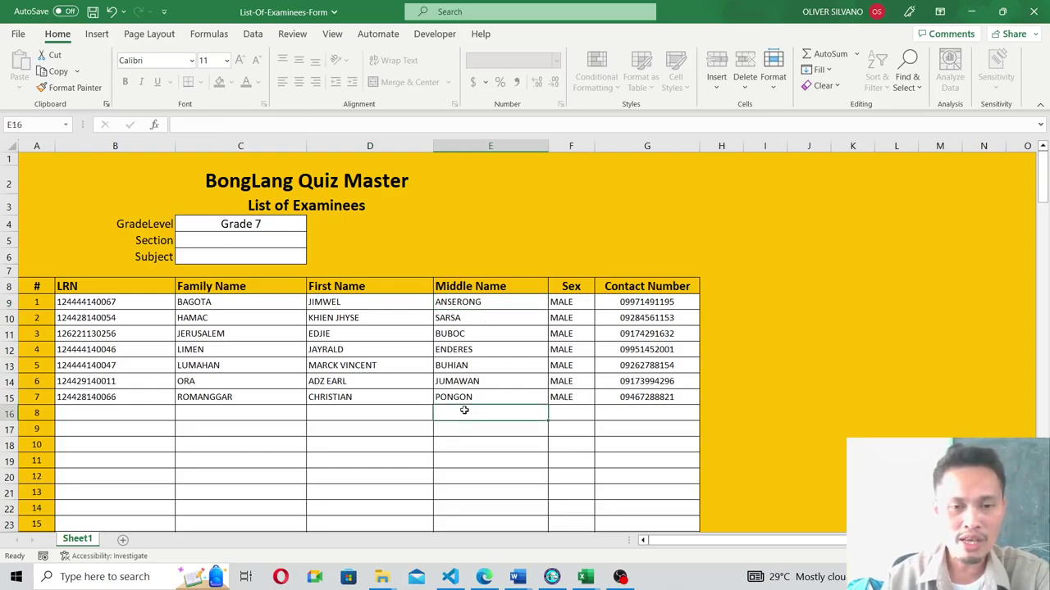
type(".")
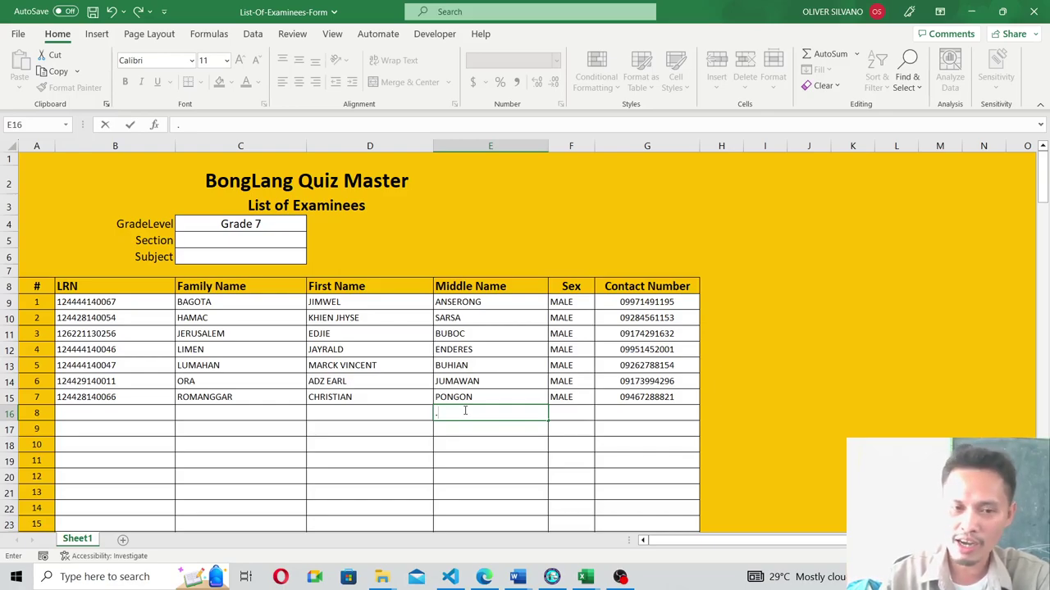
key("Return")
left_click(464, 410)
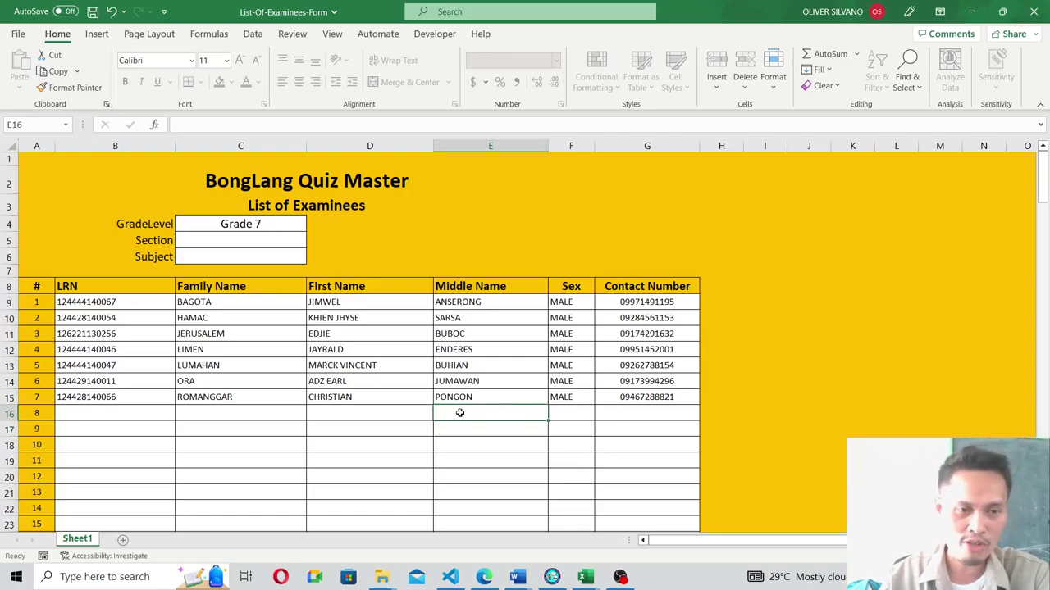
Enter a nine-digit sample LRN in B16, prefixed with an apostrophe so it's stored as text.
left_click(87, 416)
type("1")
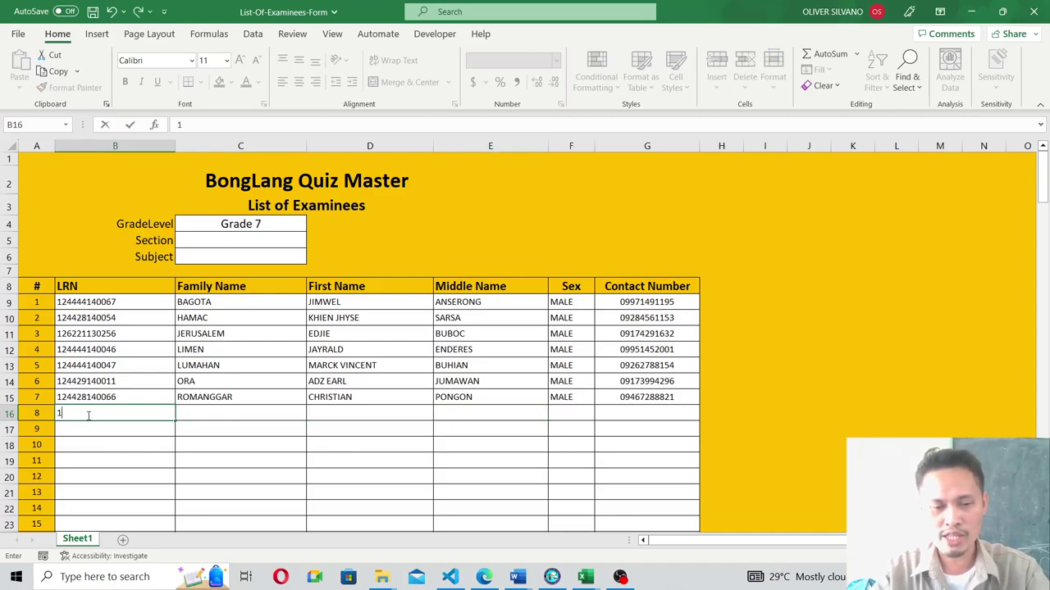
type("23456789")
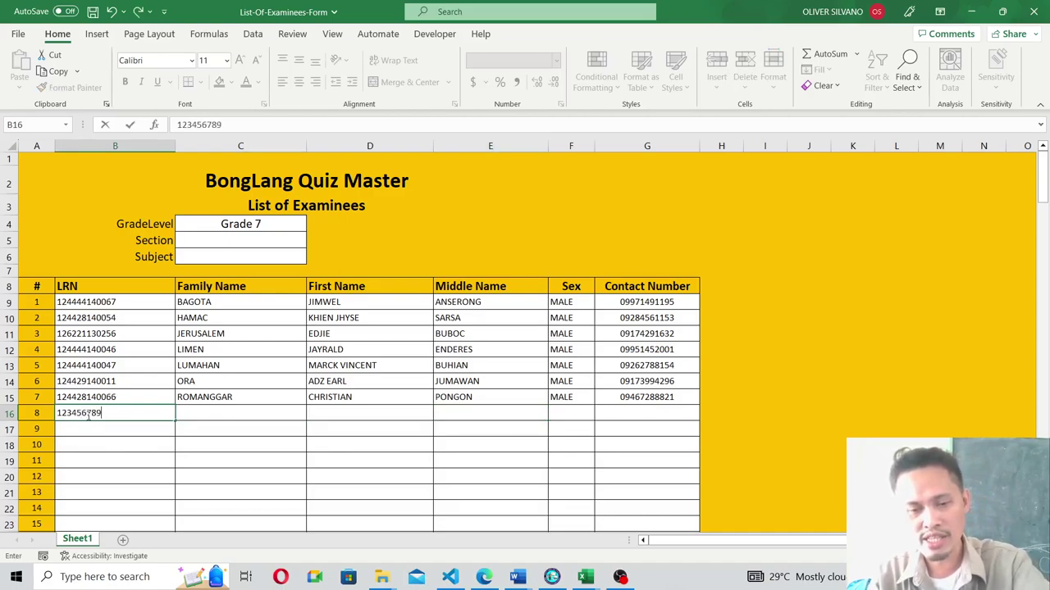
key("Return")
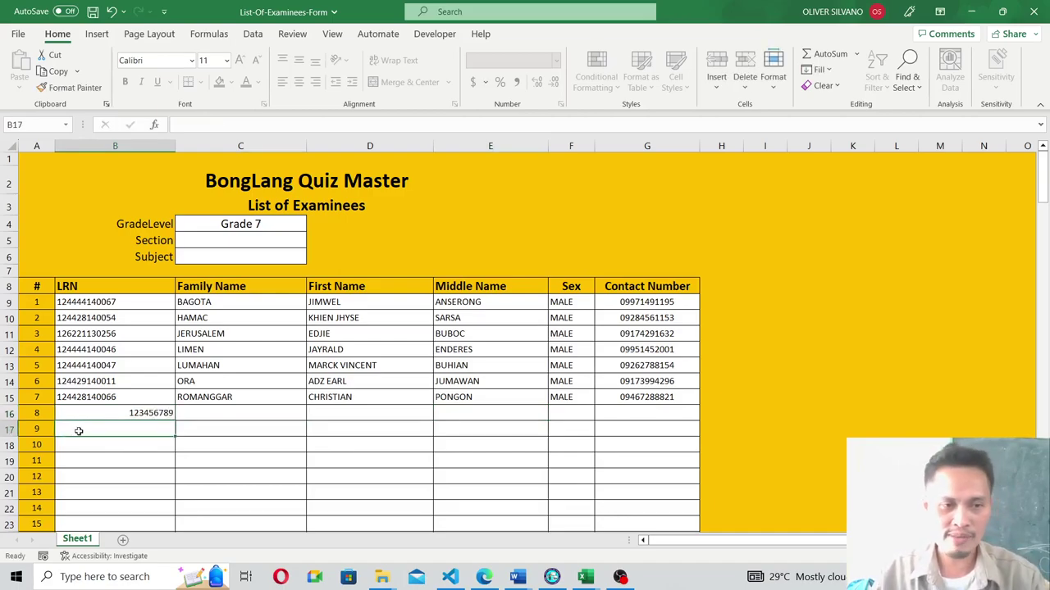
left_click(136, 414)
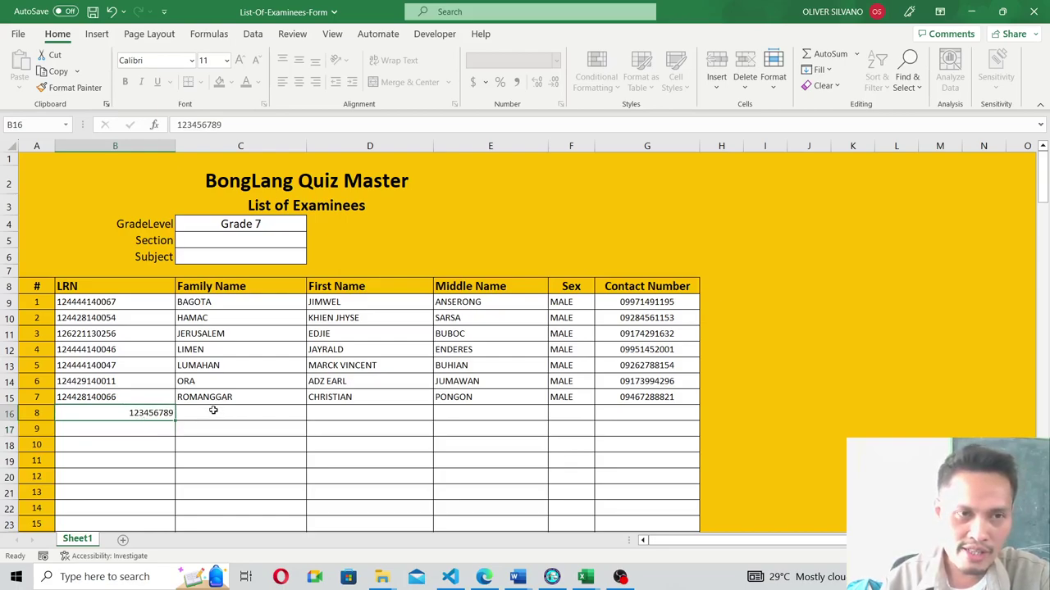
key("F2")
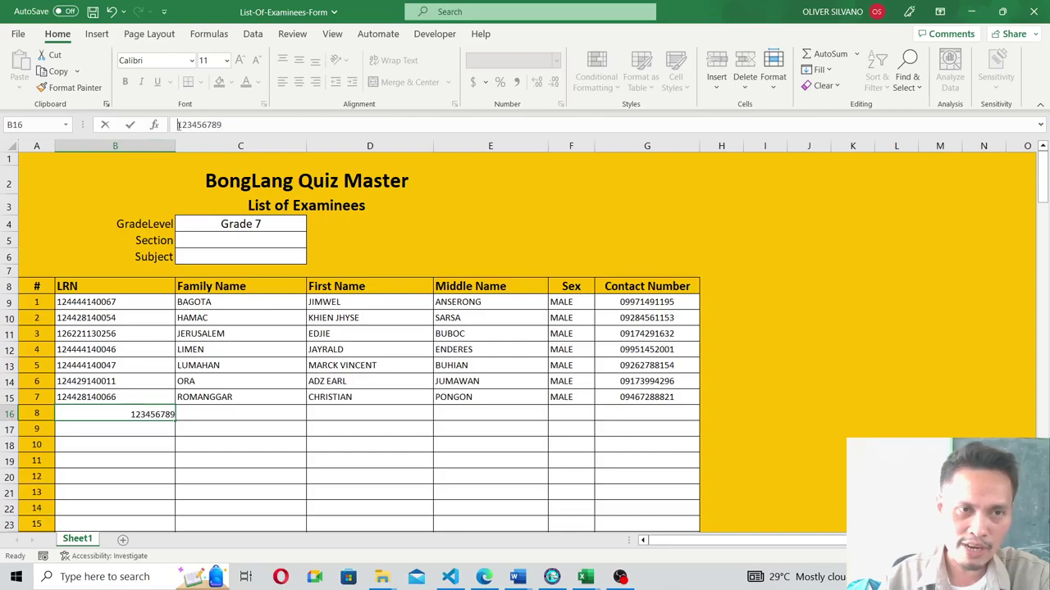
key("Home")
type("'")
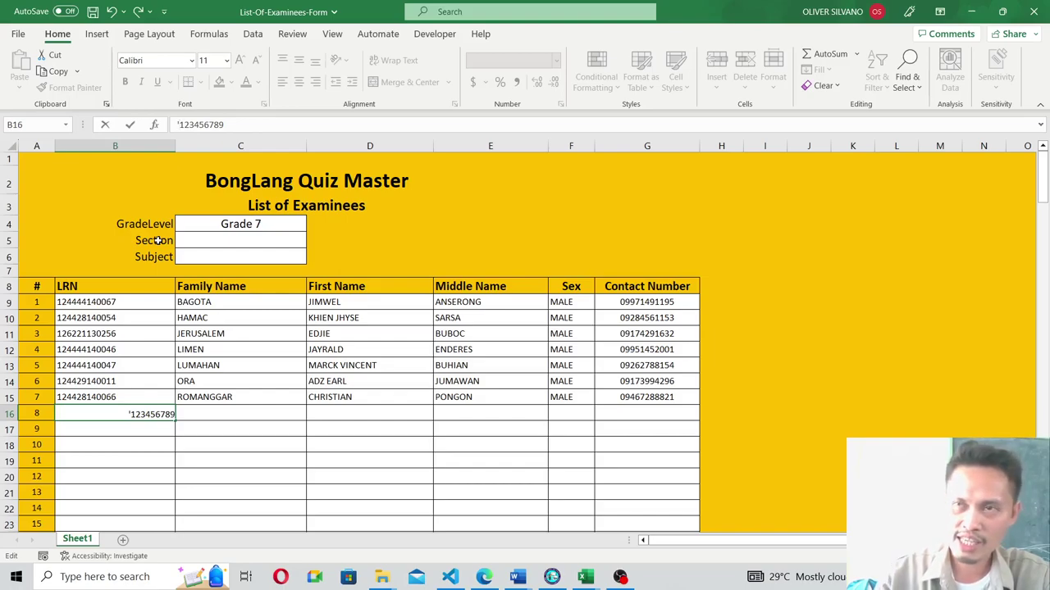
key("Return")
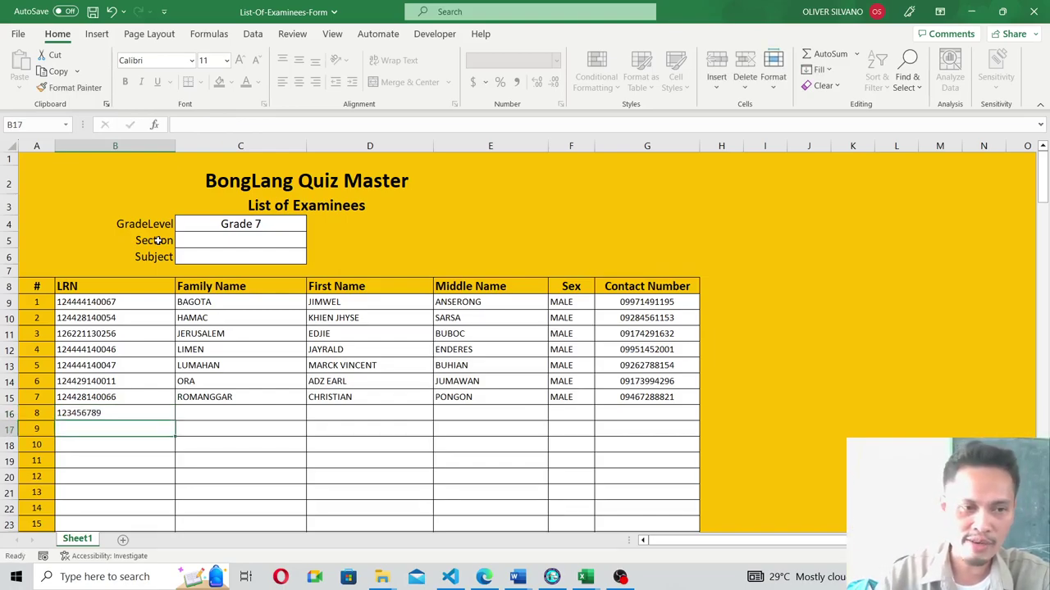
left_click(85, 411)
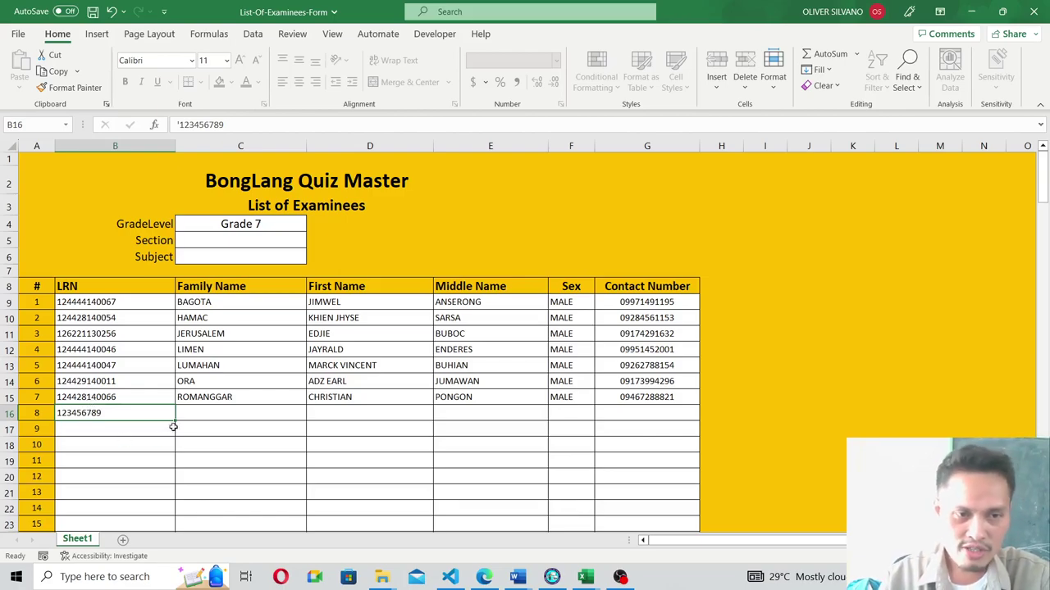
Type examinee 8's family and first names in C16 and D16, and '.' as middle name.
left_click(207, 413)
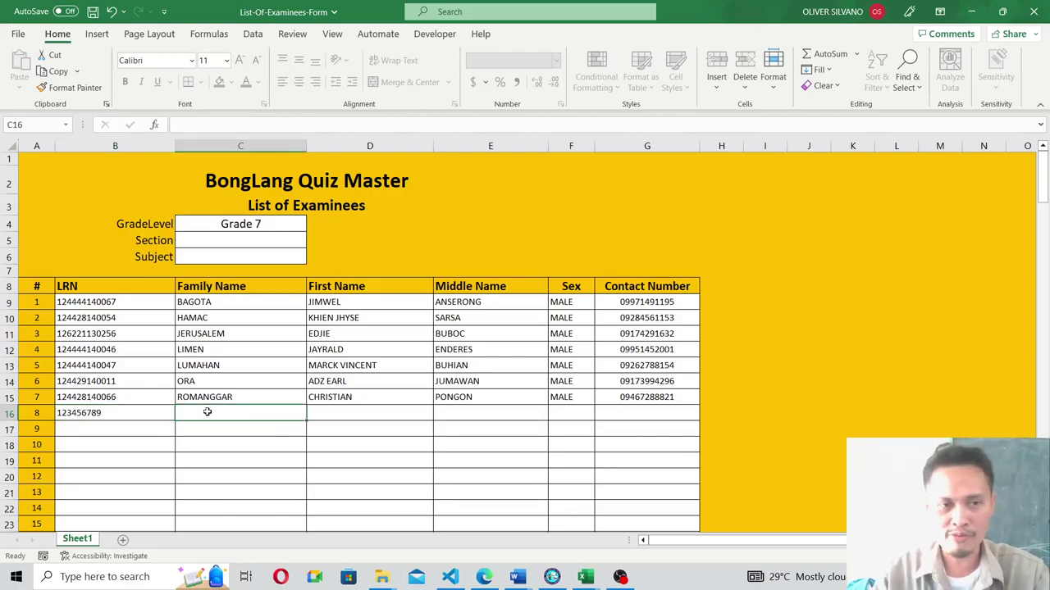
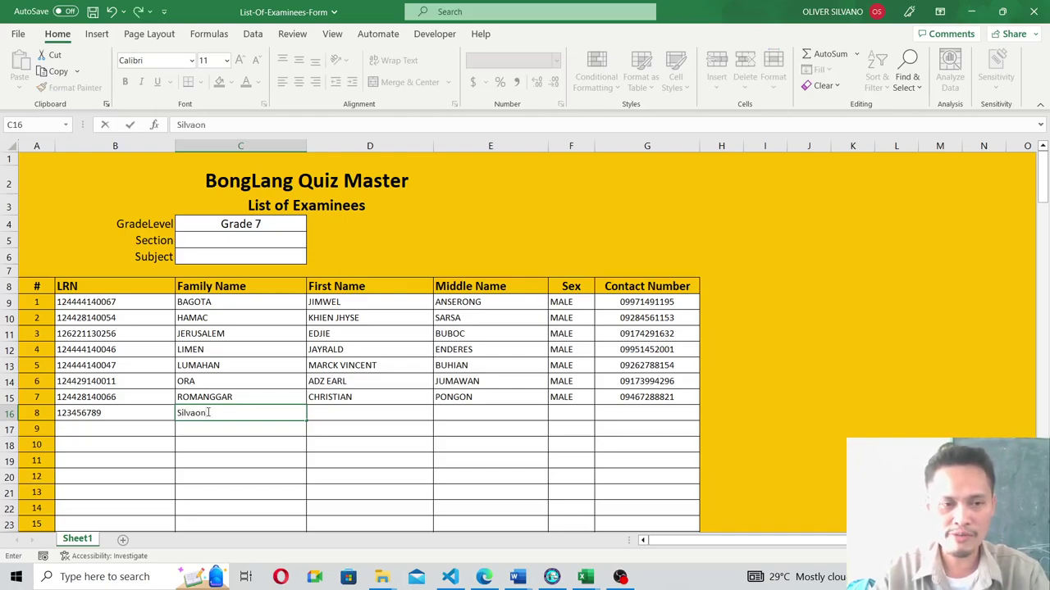
key("Tab")
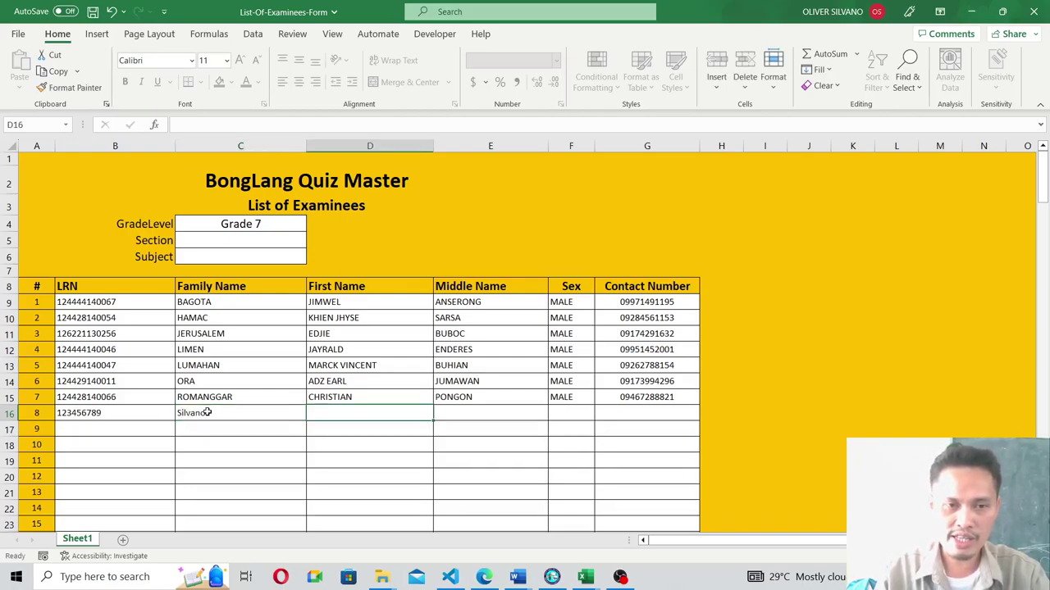
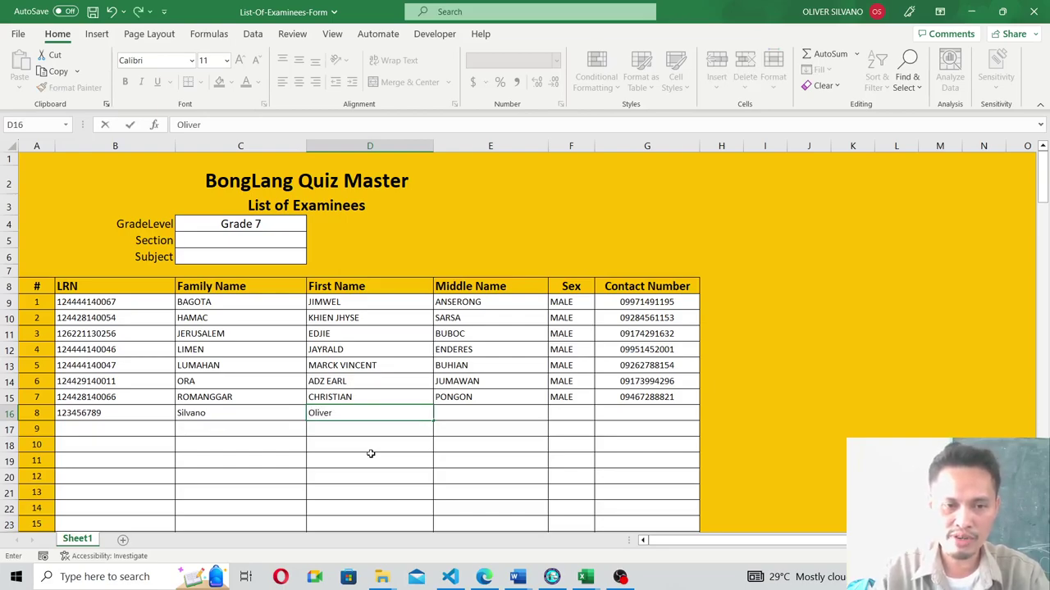
key("Tab")
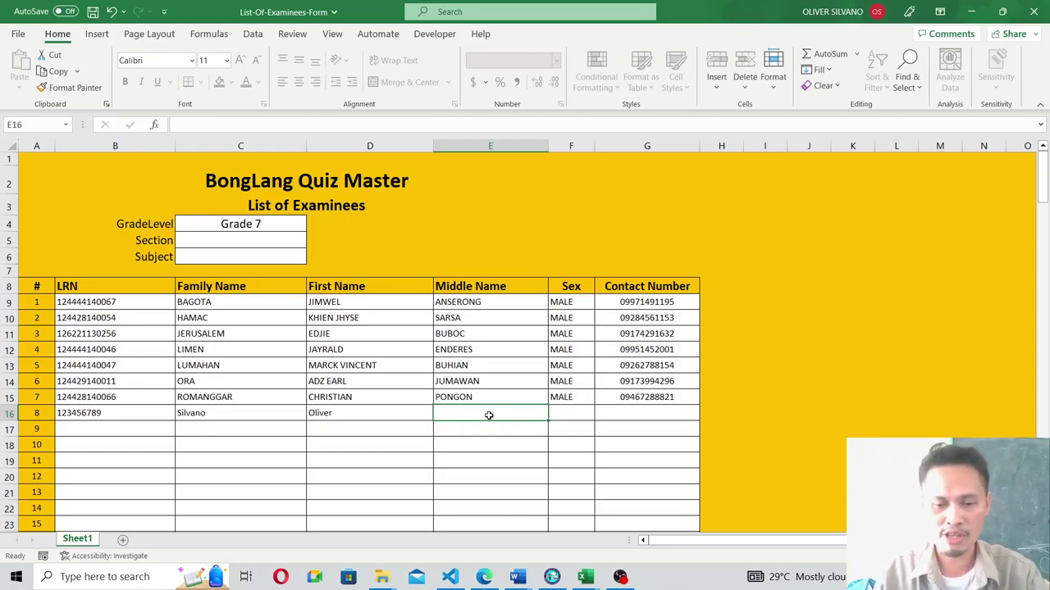
type(".")
key("Tab")
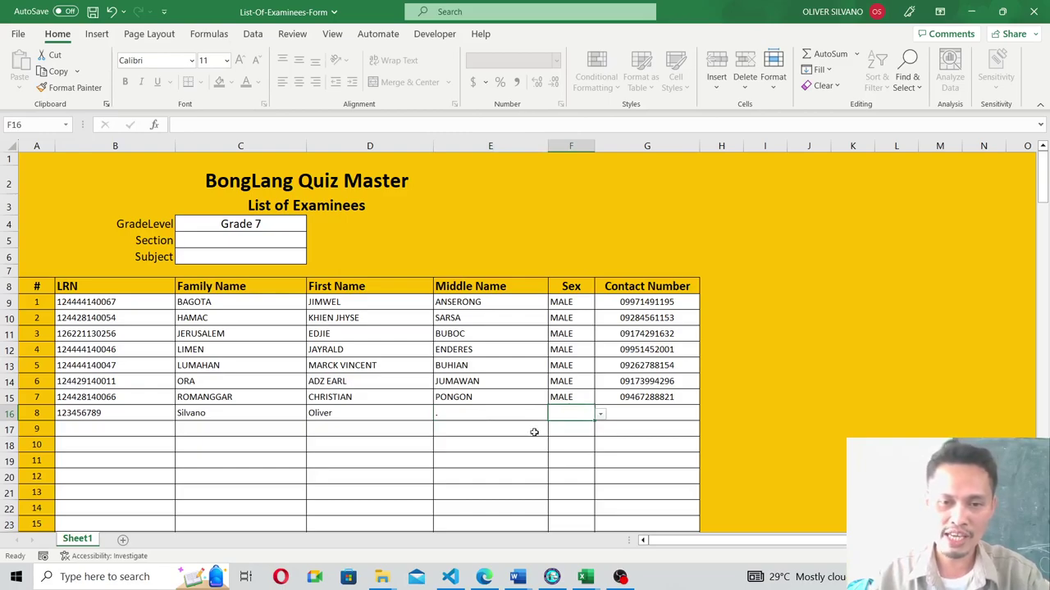
Set examinee 8's sex to MALE, enter the contact number, and open C4's grade level list.
left_click(601, 414)
left_click(561, 426)
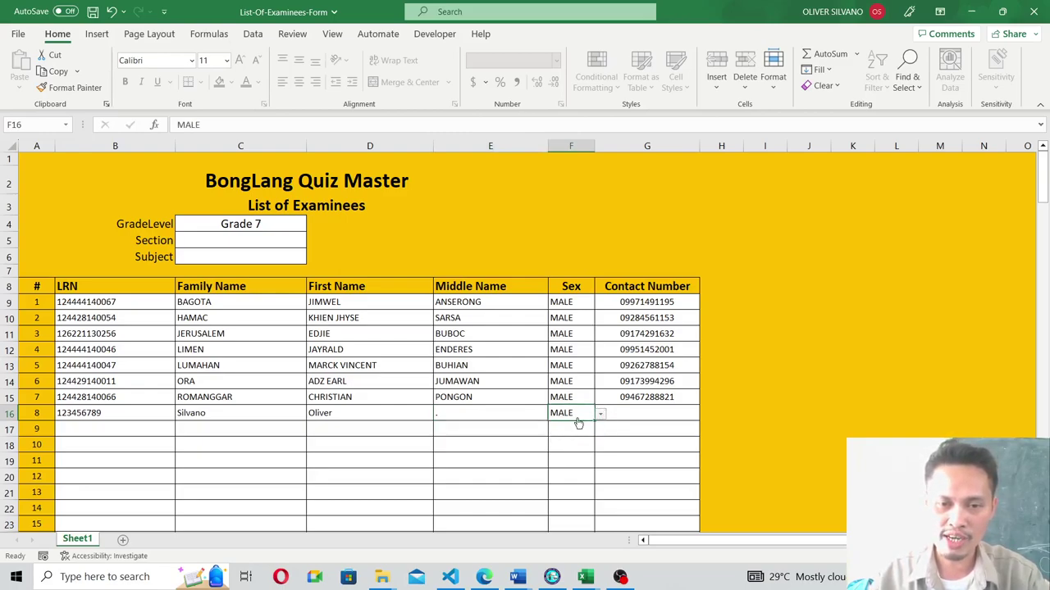
left_click(631, 419)
type("099999")
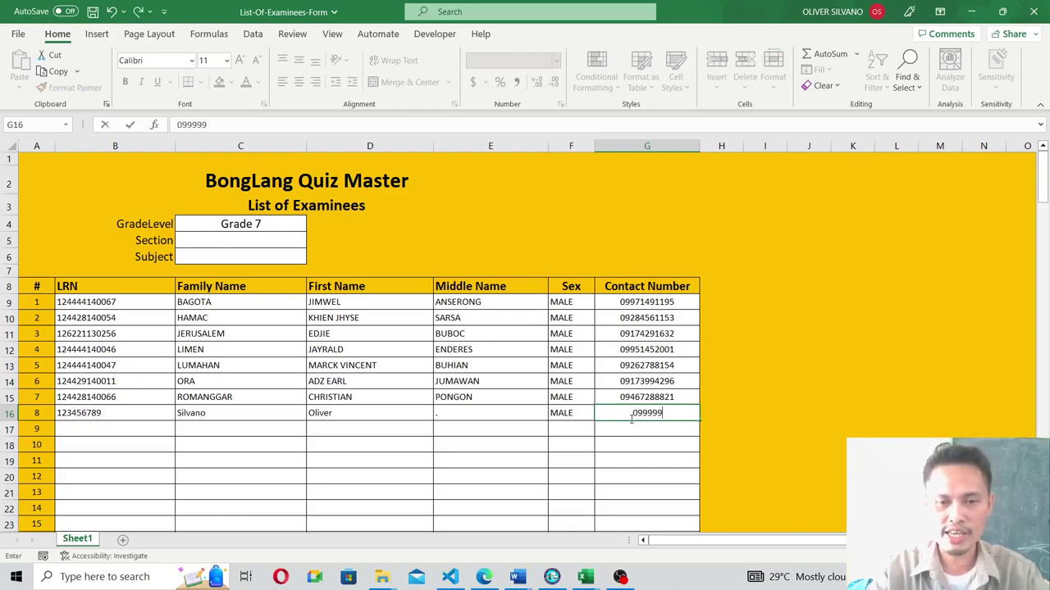
type("99999")
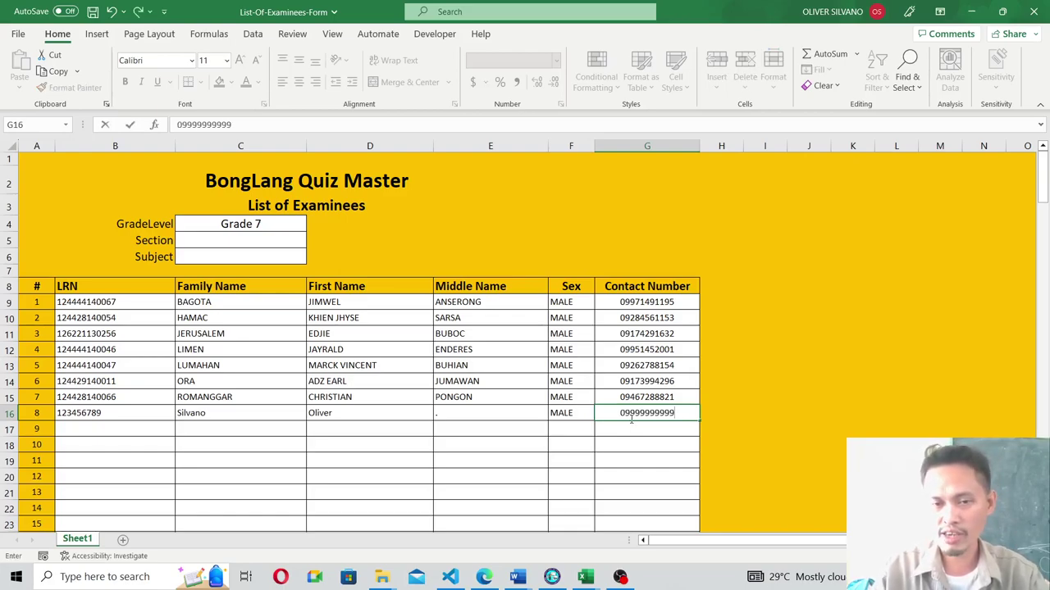
key("Return")
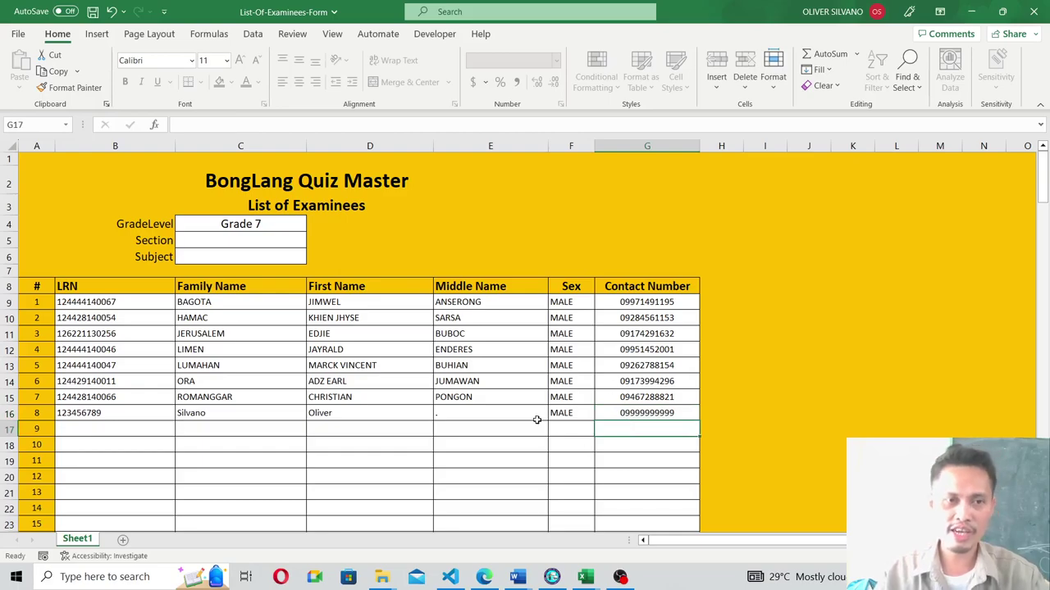
left_click(220, 229)
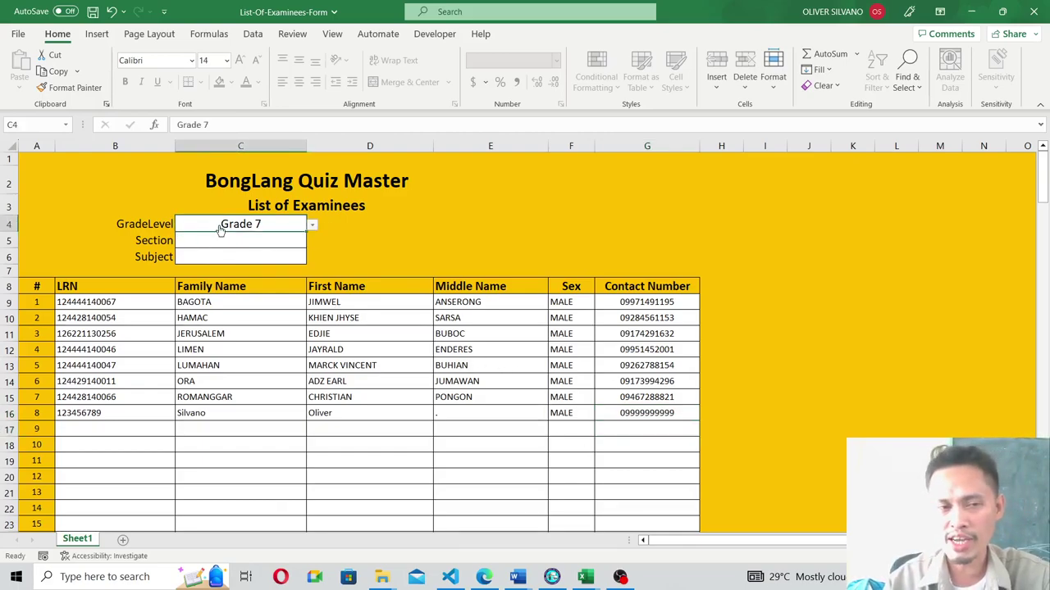
left_click(311, 225)
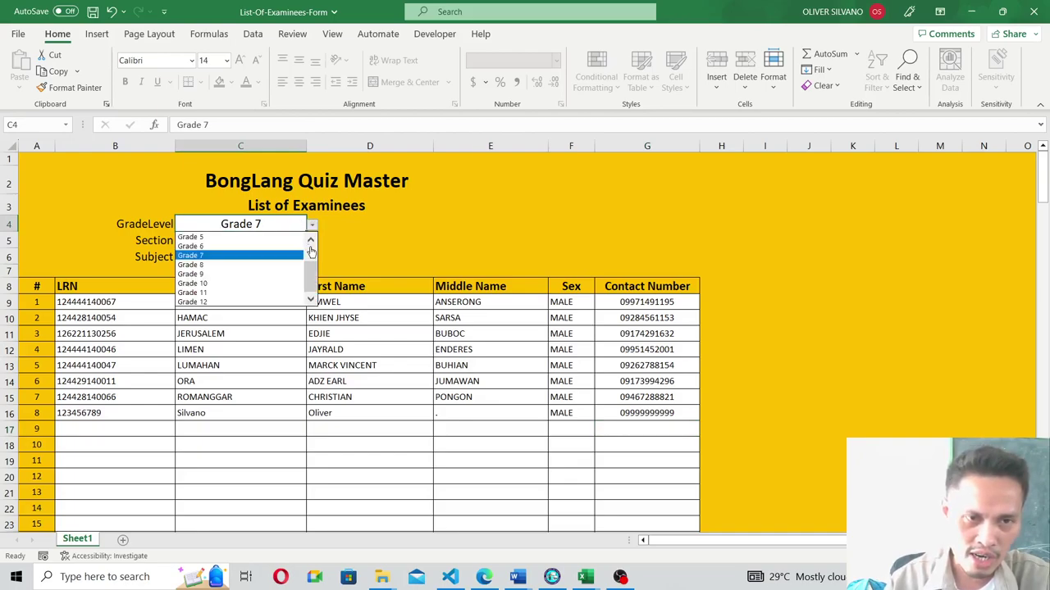
left_click(310, 249)
scroll(309, 272, "down", 1)
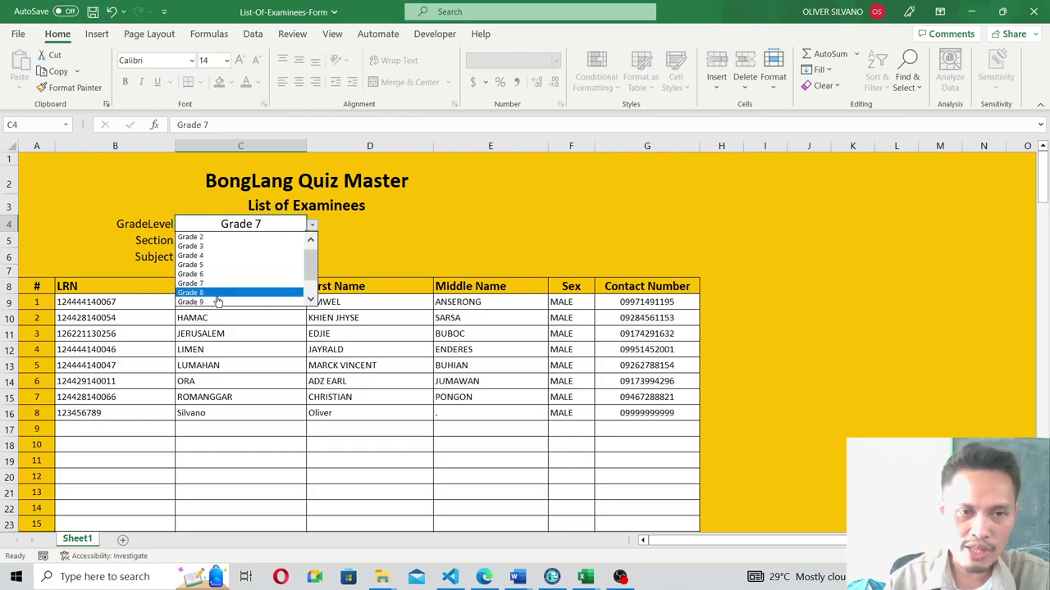
left_click(310, 298)
left_click(310, 298)
left_click(310, 299)
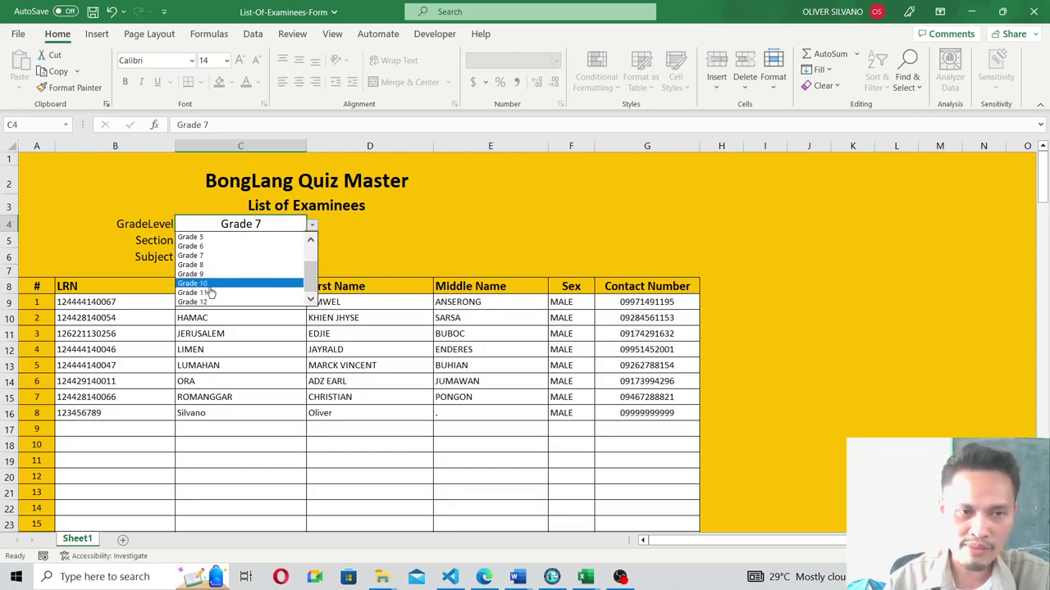
left_click(201, 265)
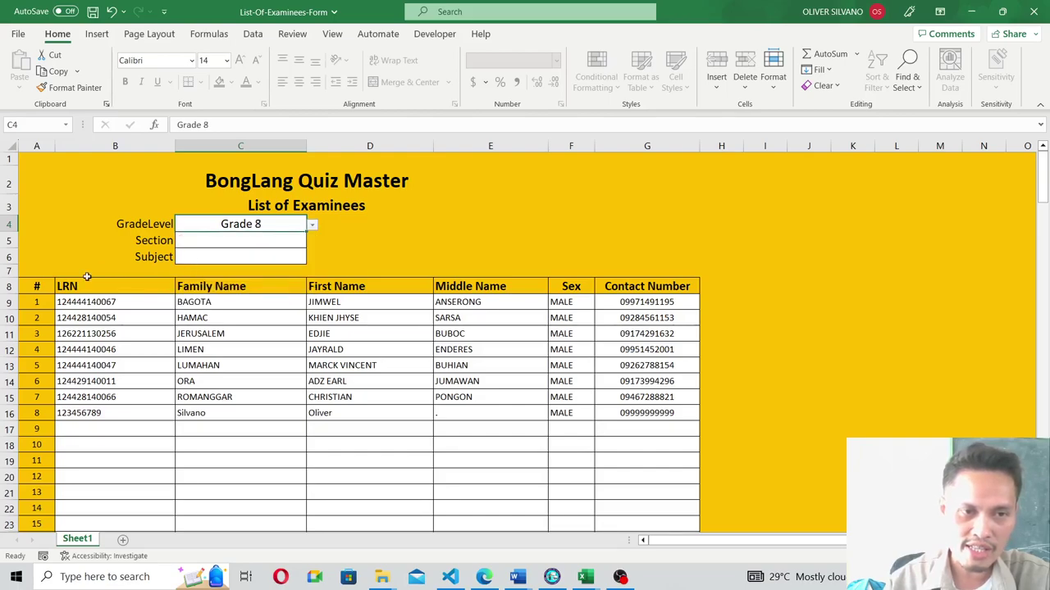
left_click(199, 244)
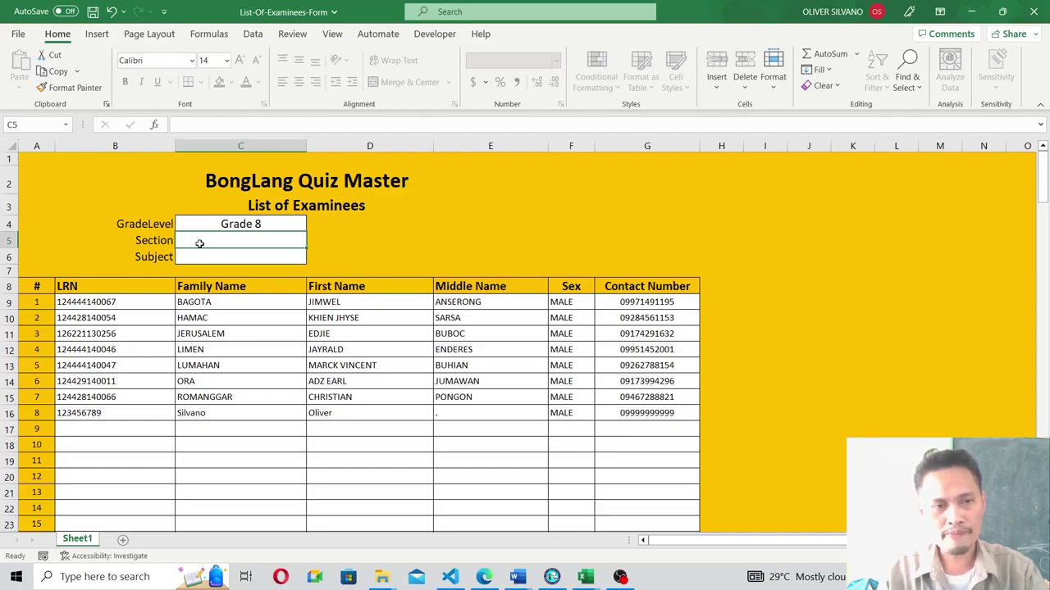
type("M")
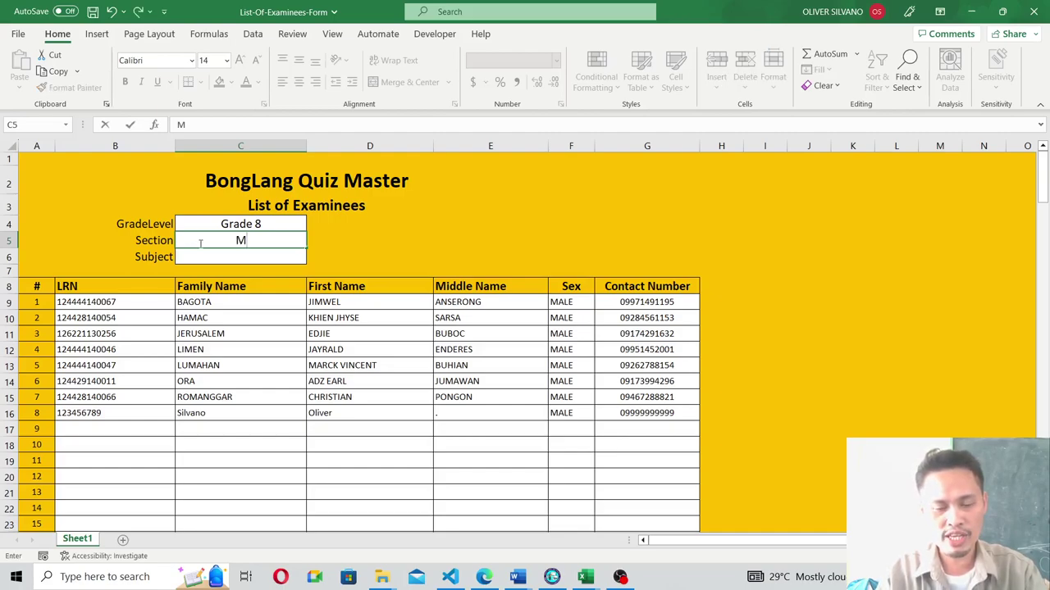
type("ahogany")
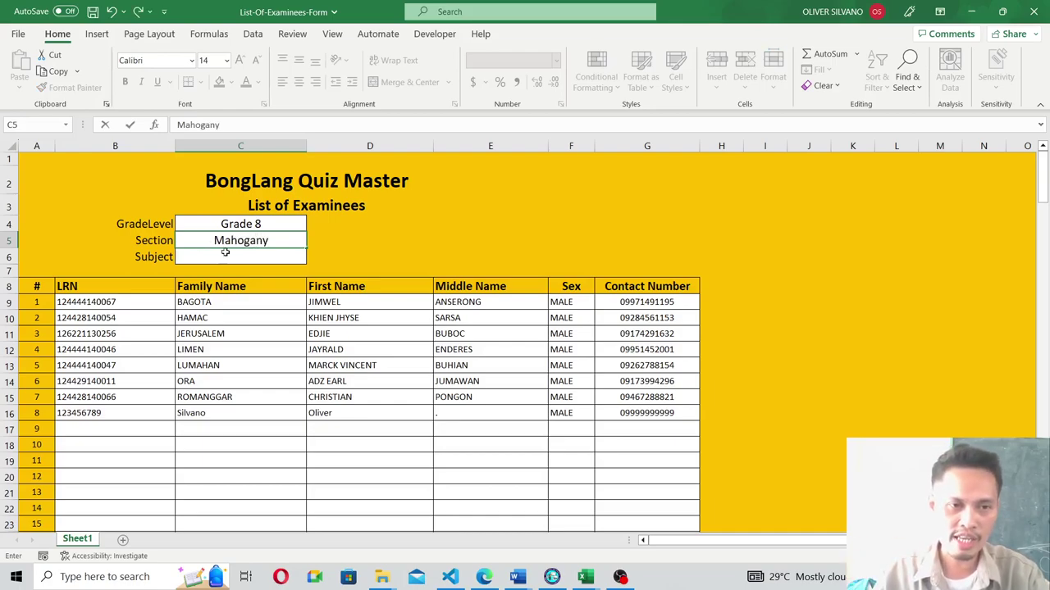
left_click(229, 261)
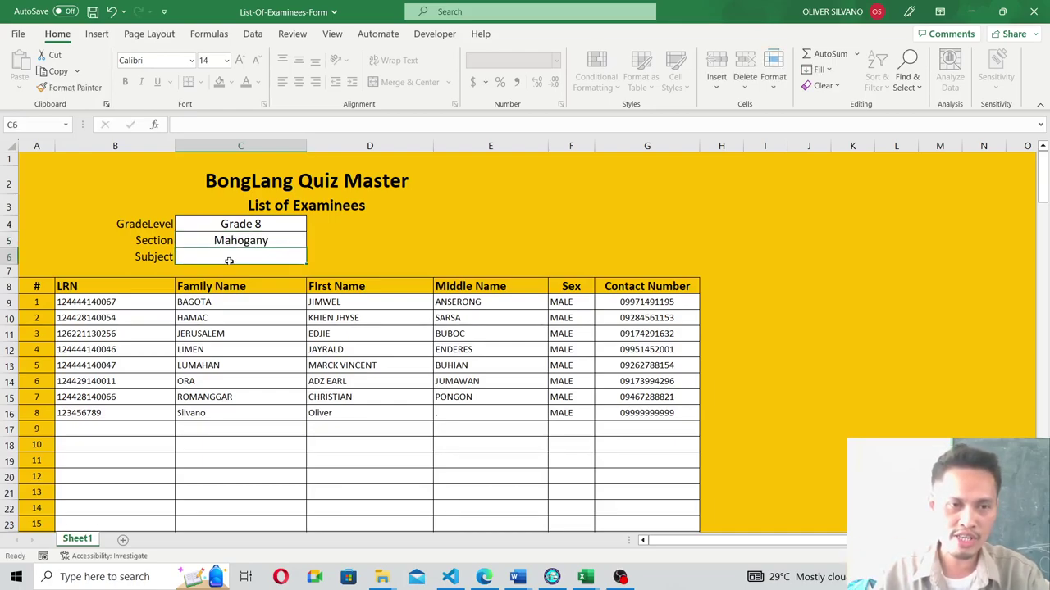
type("English")
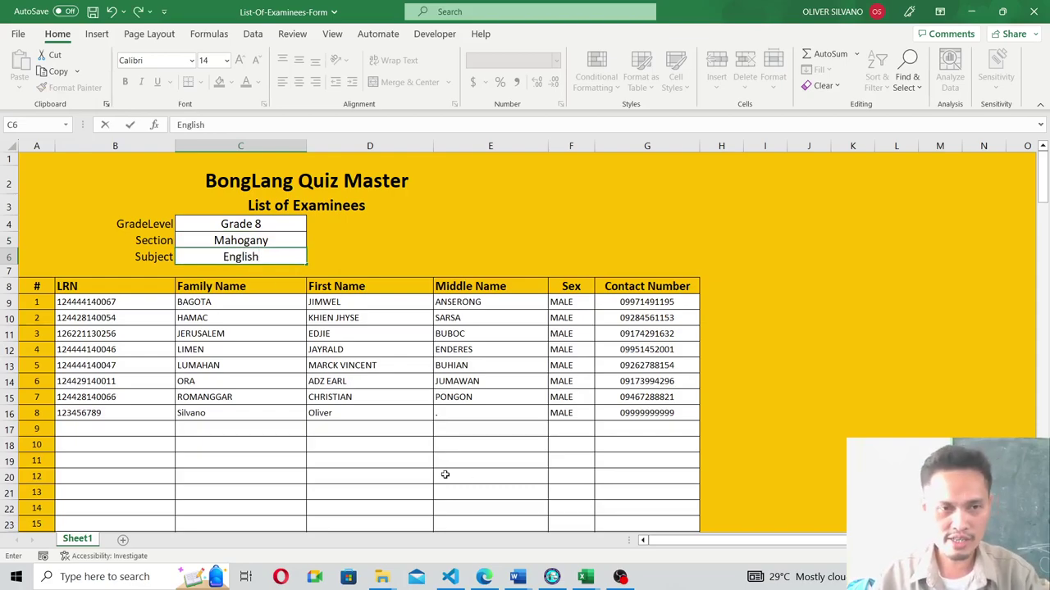
left_click(412, 458)
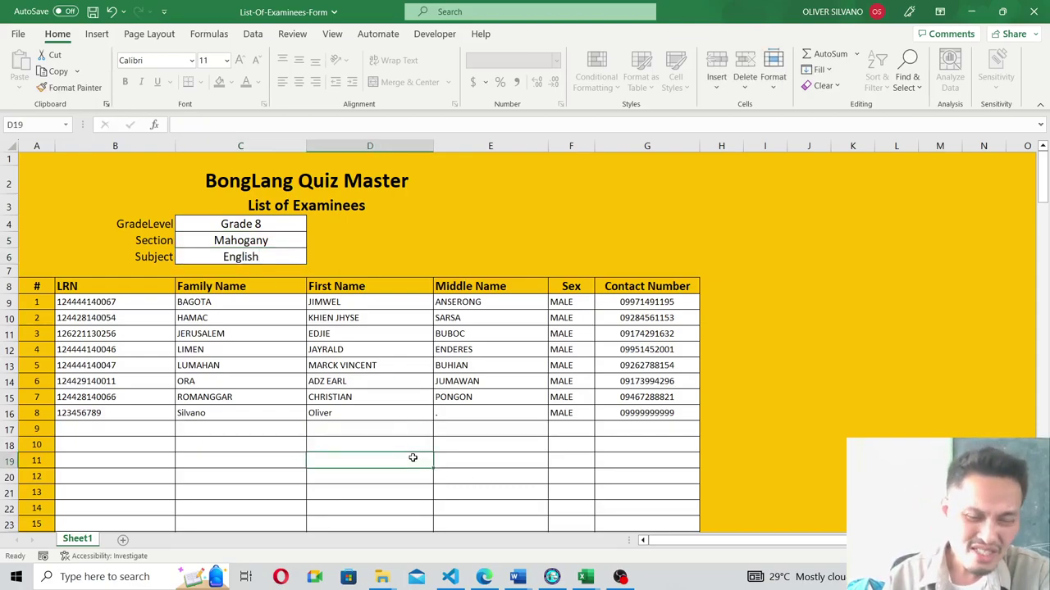
scroll(408, 463, "down", 1)
scroll(406, 467, "up", 1)
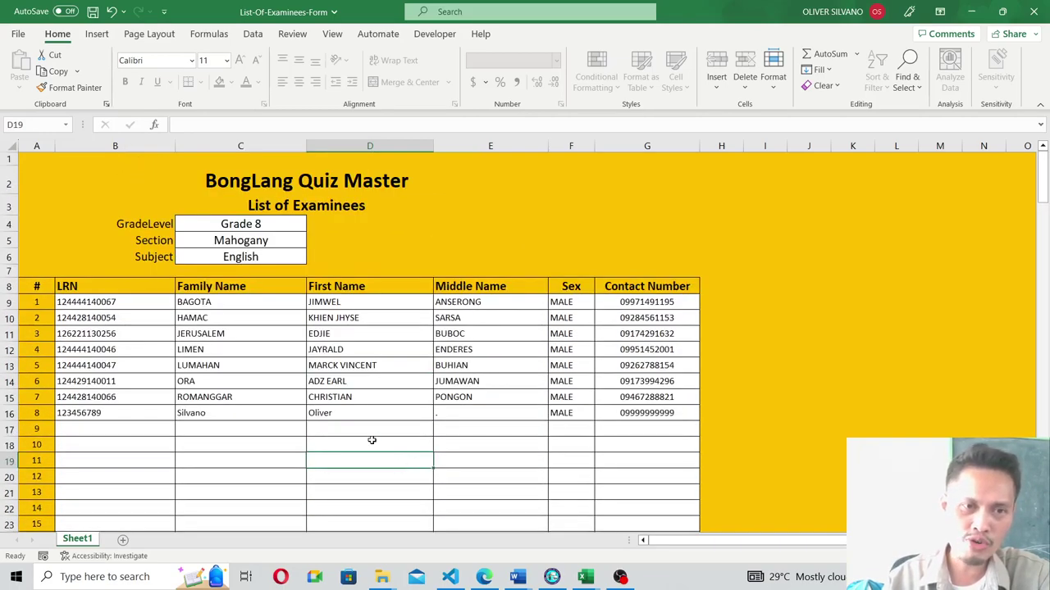
Save the List-Of-Examinees-Form workbook.
left_click(18, 35)
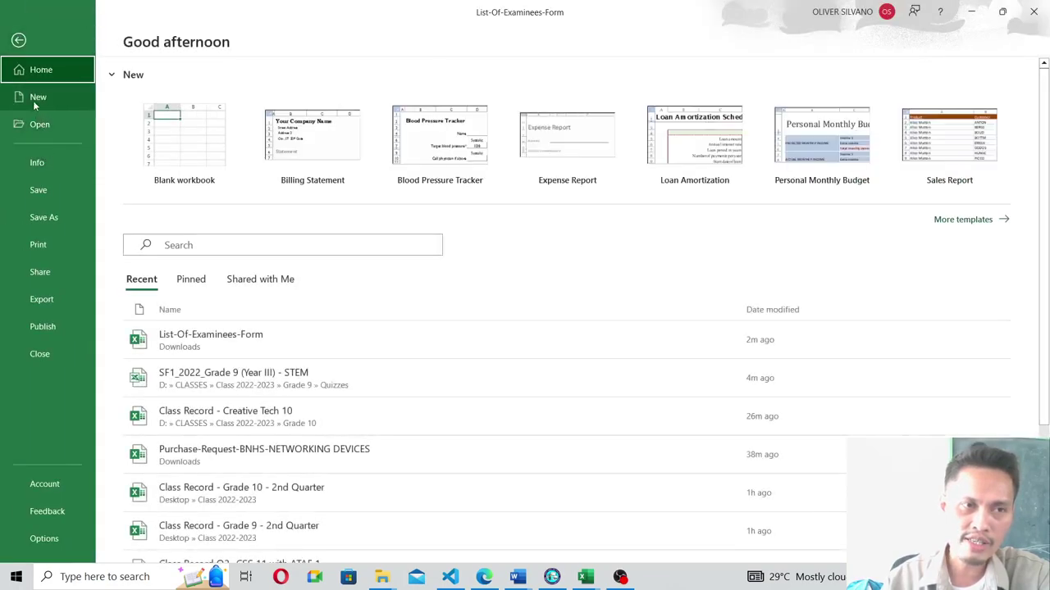
left_click(40, 191)
scroll(311, 328, "down", 2)
scroll(304, 340, "up", 3)
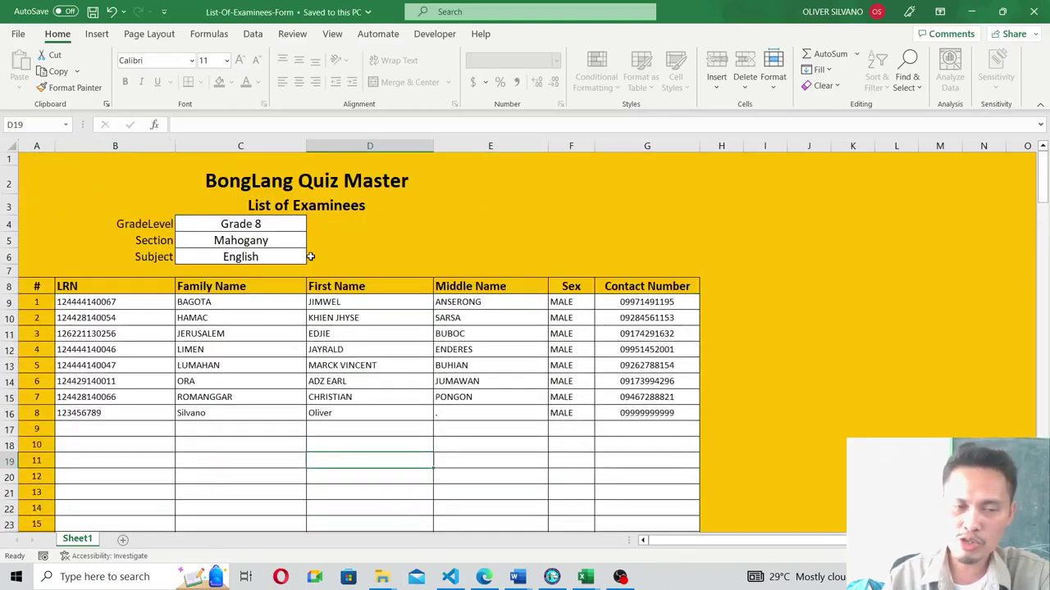
Save a copy in Downloads as List-Of-Examinees-Form - Grade 8 - Mahogany.
left_click(18, 34)
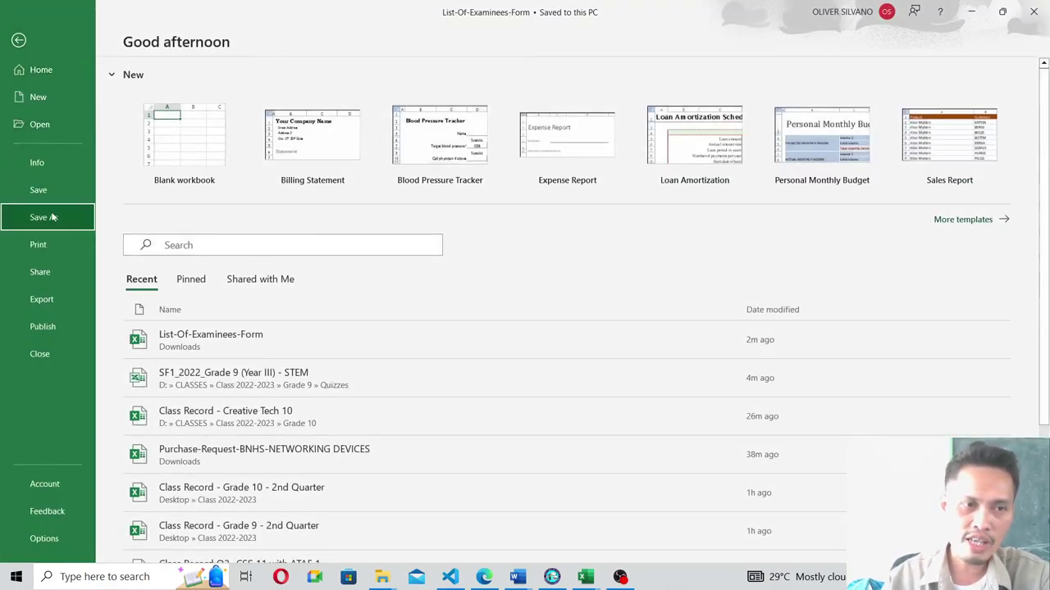
left_click(51, 216)
left_click(188, 209)
left_click_drag(198, 14, 383, 85)
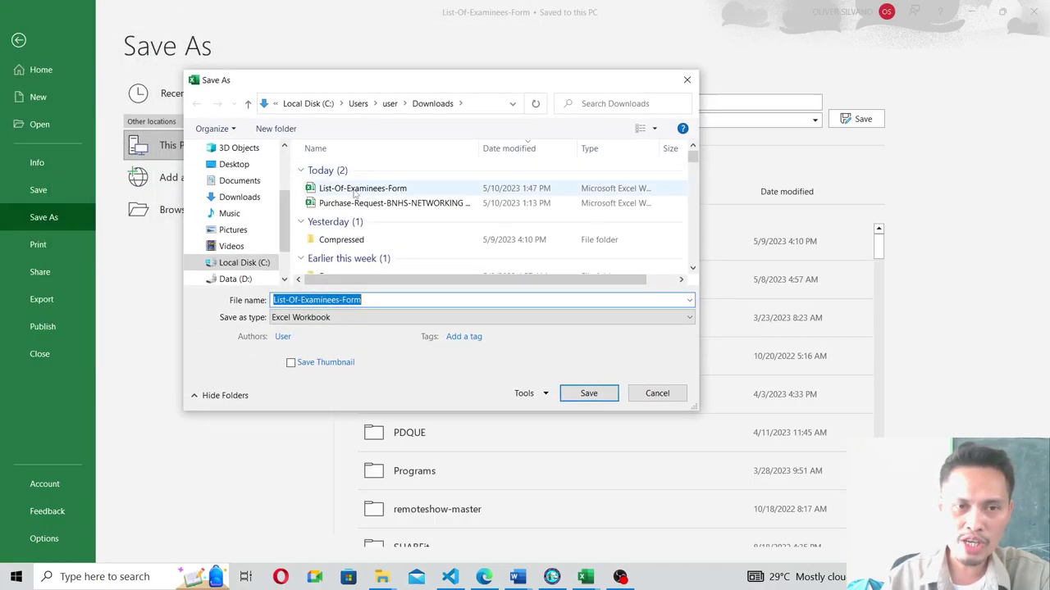
left_click(369, 301)
type("- ")
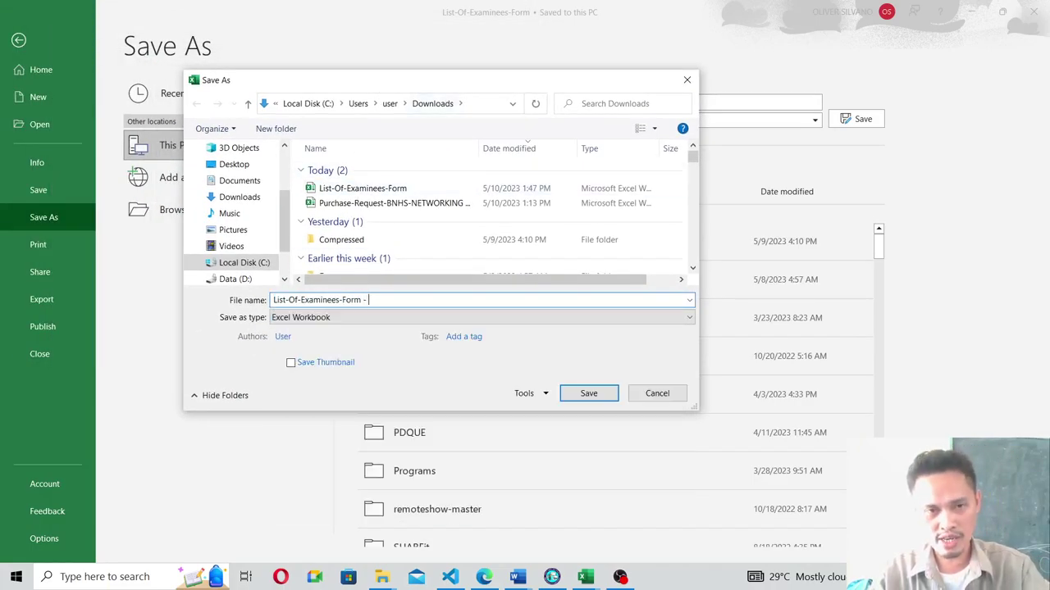
type("Grade")
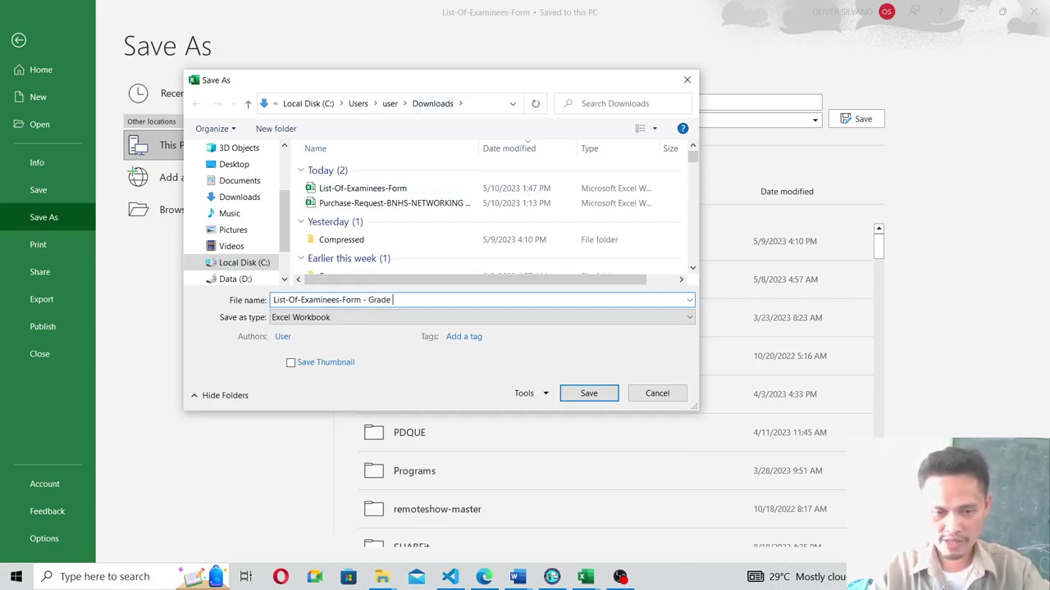
type(" 8 - ")
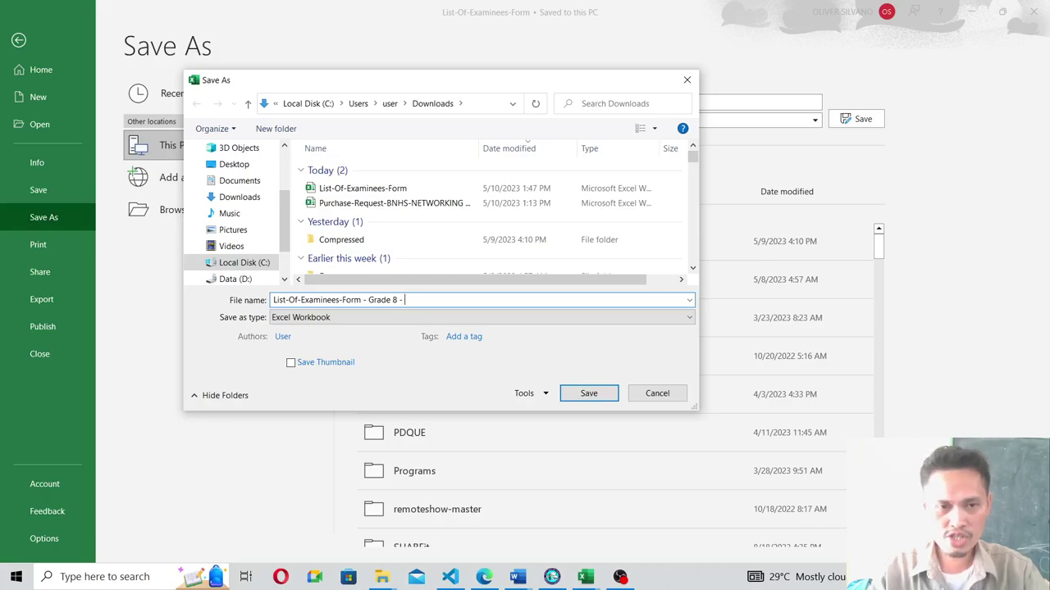
type("Mahogany")
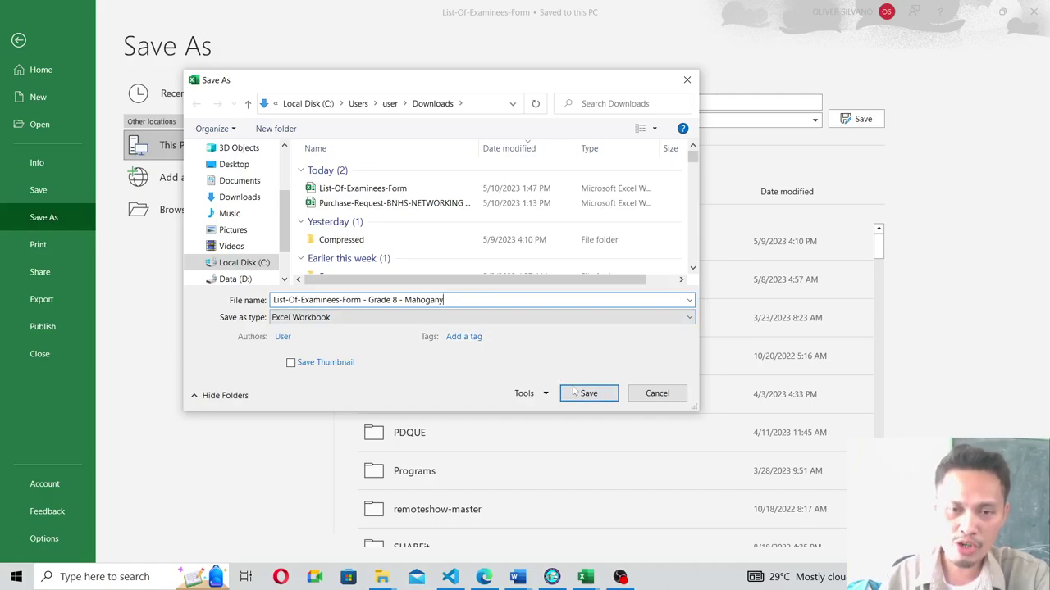
left_click(601, 394)
Enter the ninth examinee's LRN, family name, first name and '.' as middle name in row 17.
scroll(402, 386, "down", 3)
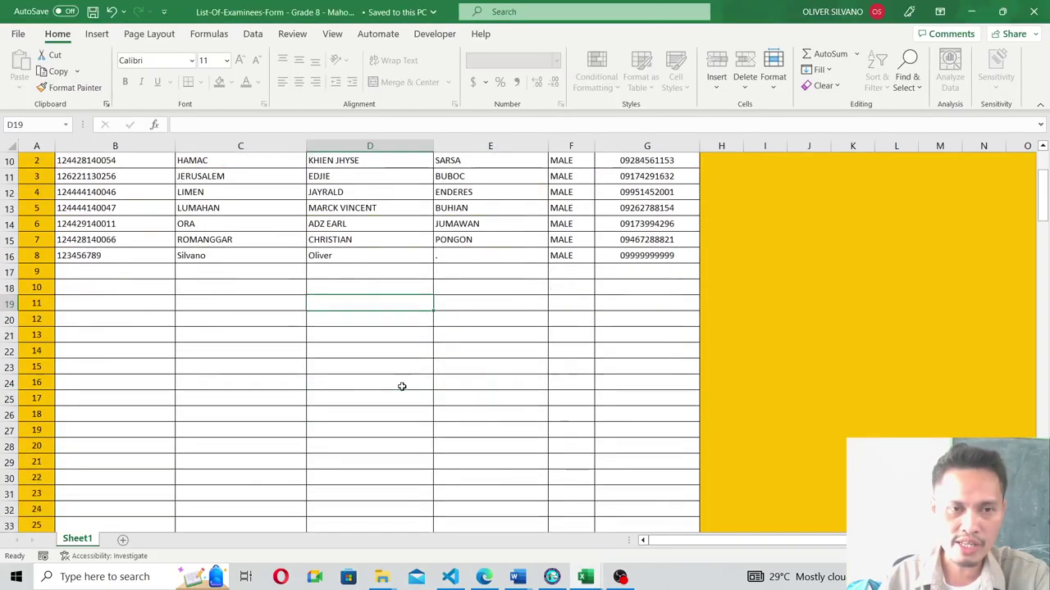
scroll(402, 386, "up", 3)
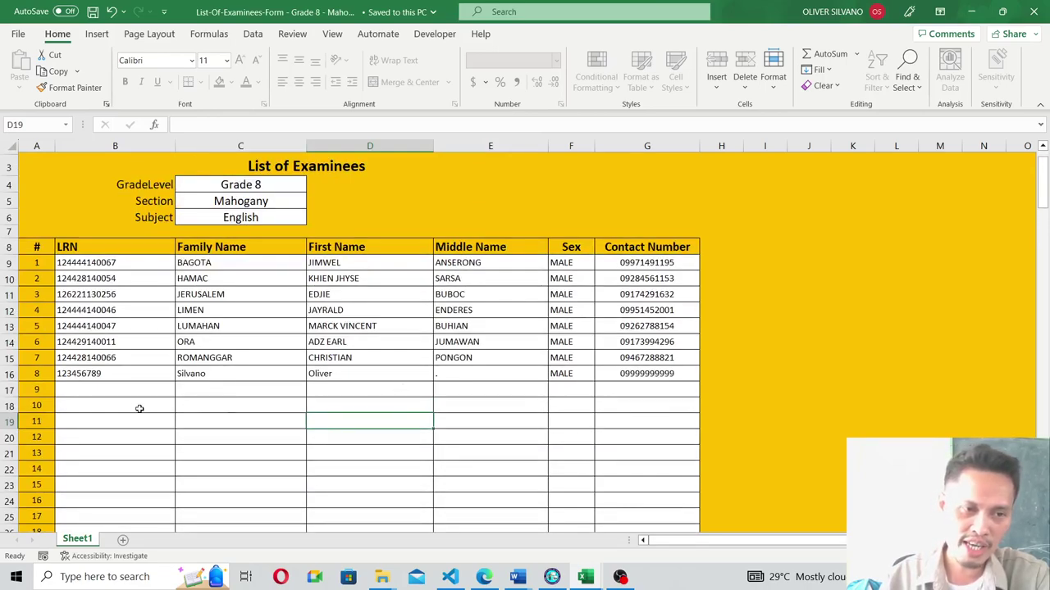
left_click(80, 391)
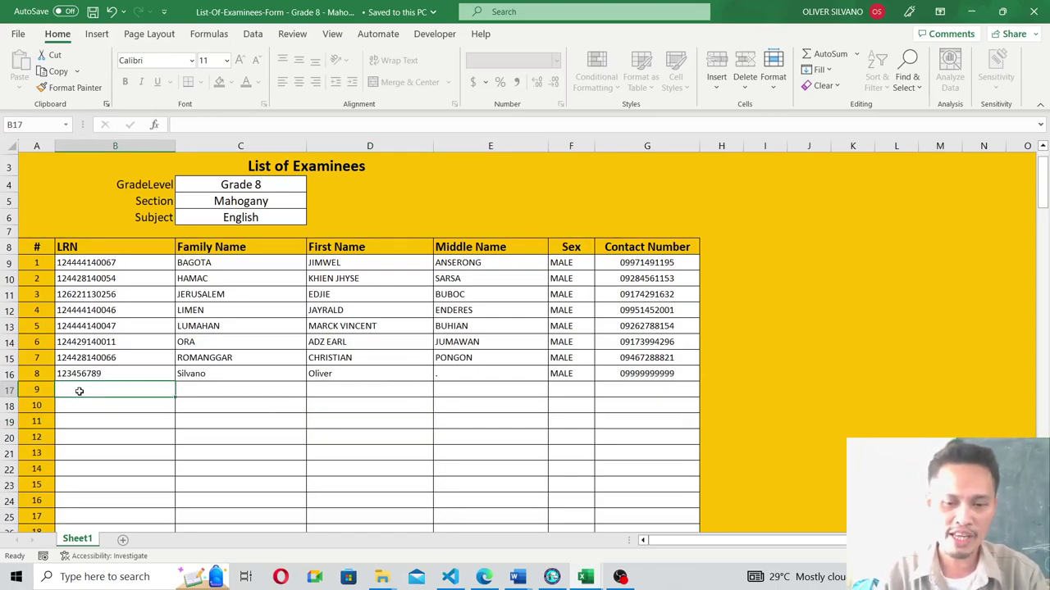
type("'")
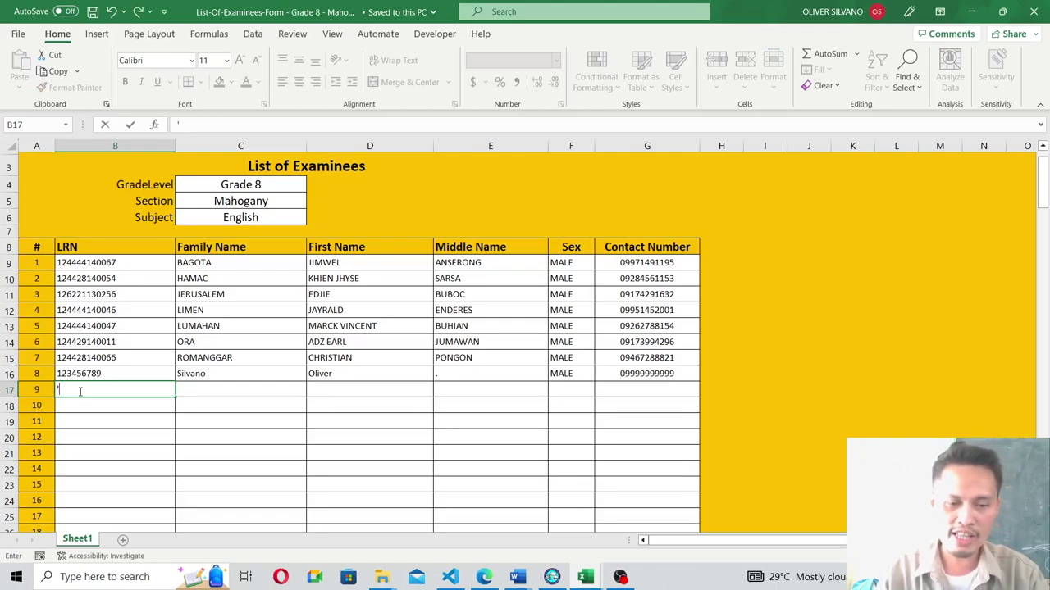
type("123456")
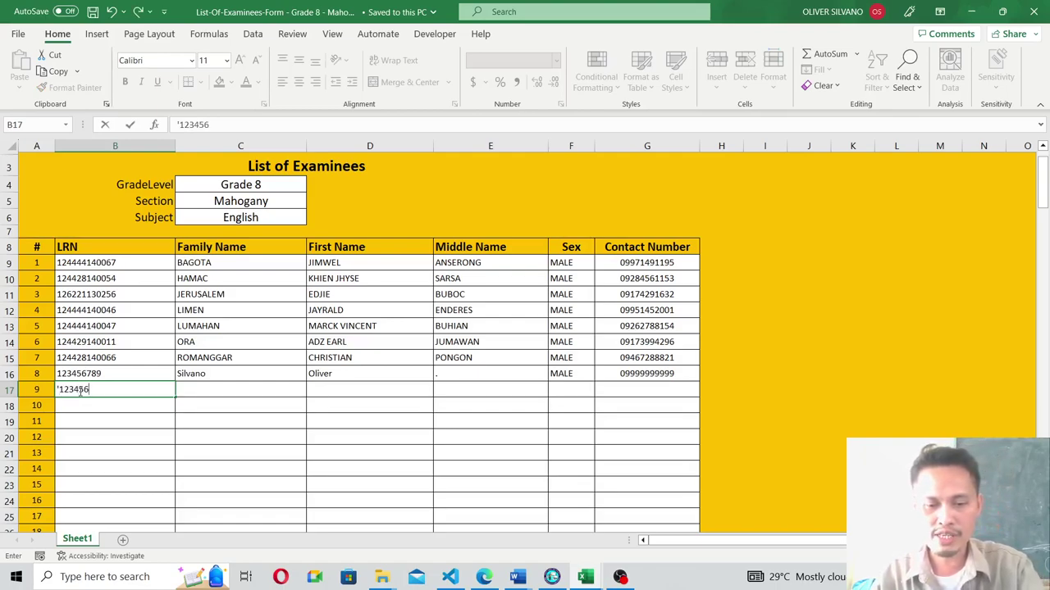
type("789123")
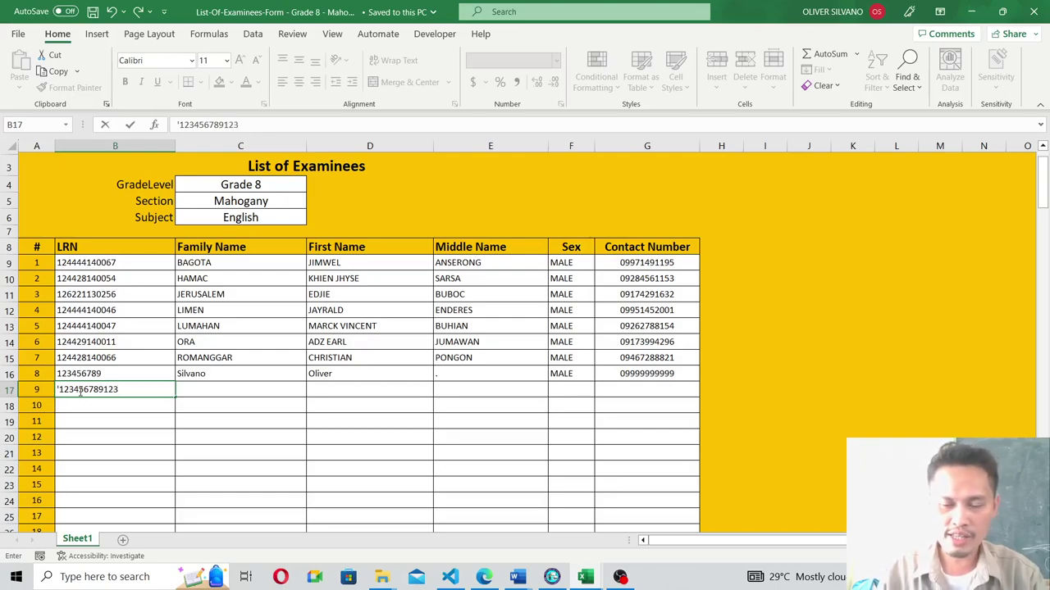
key("Return")
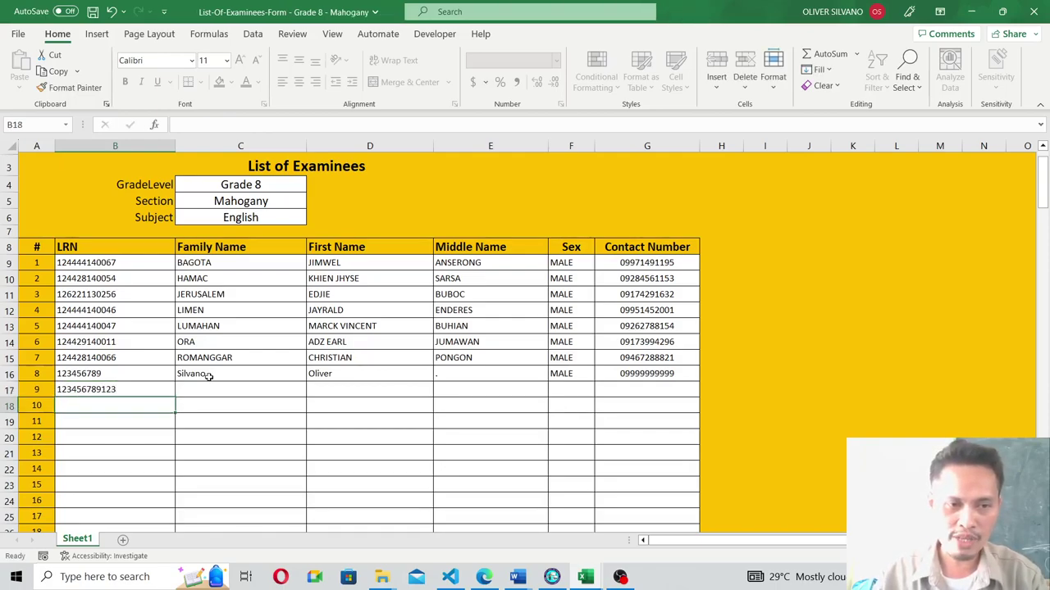
left_click(205, 385)
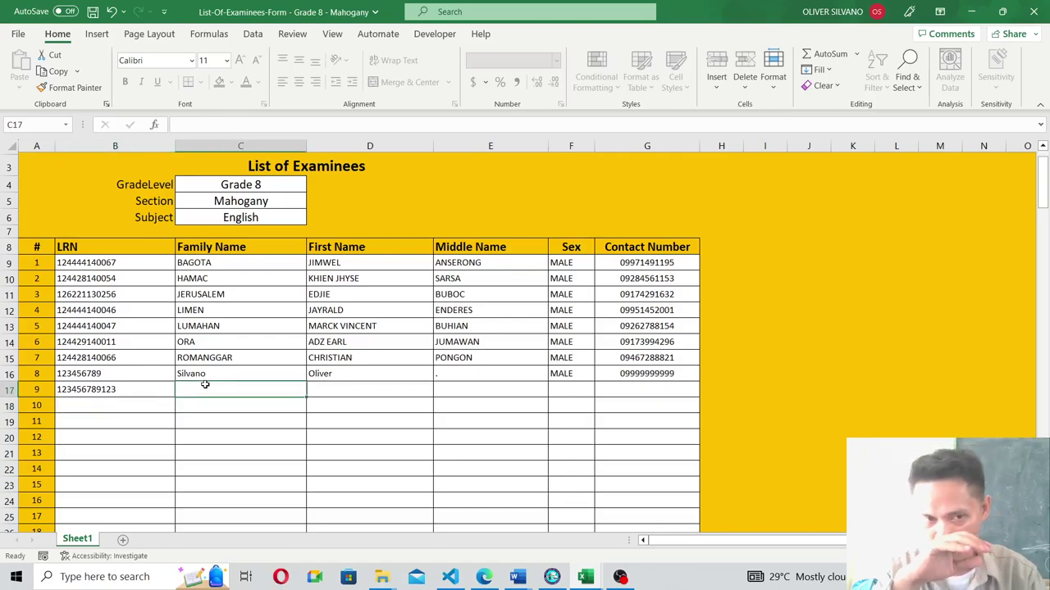
key("Tab")
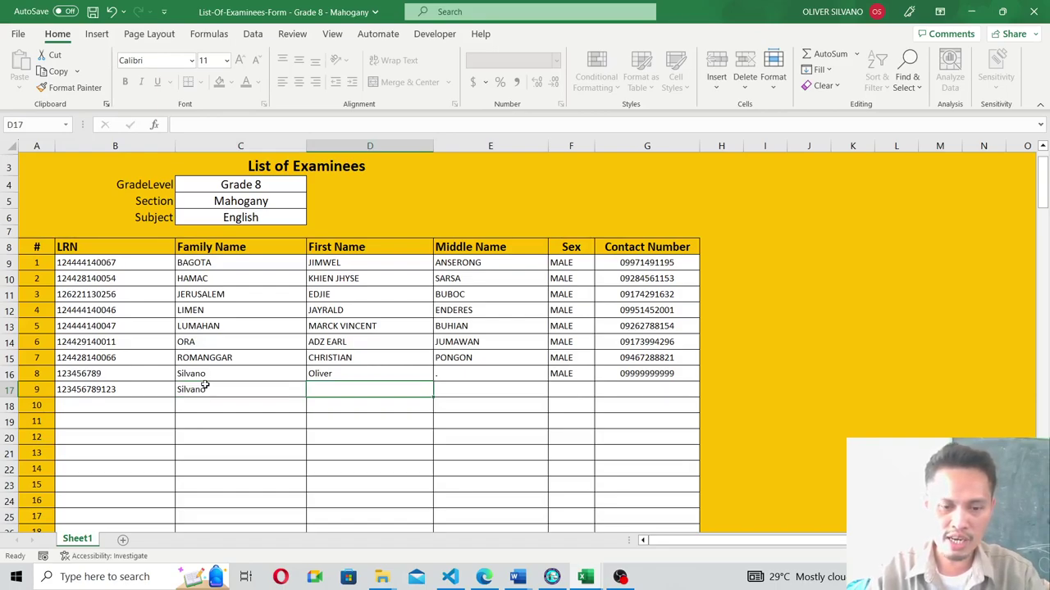
key("Tab")
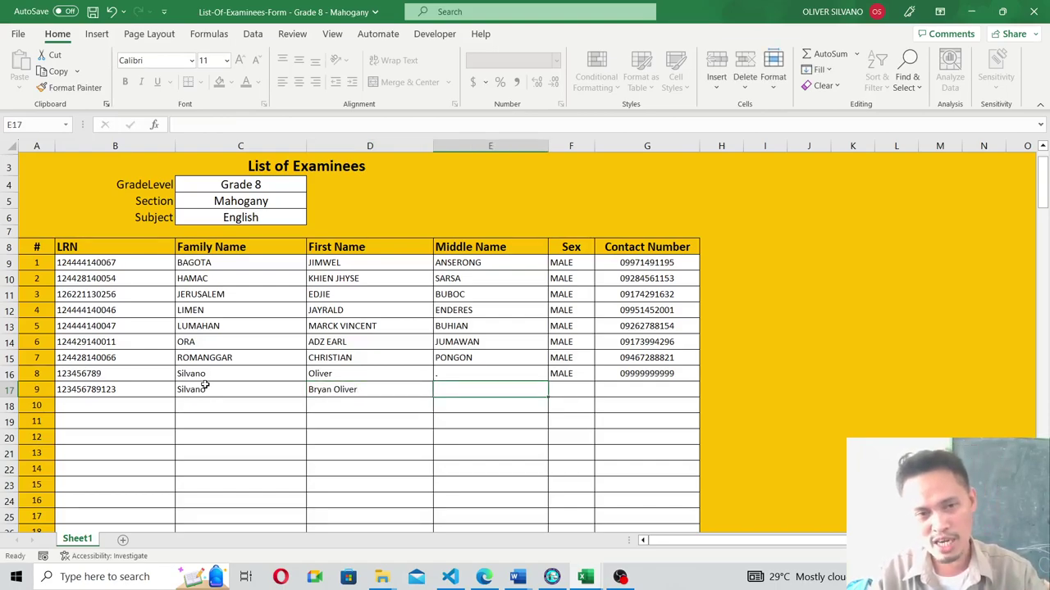
type(".")
key("Tab")
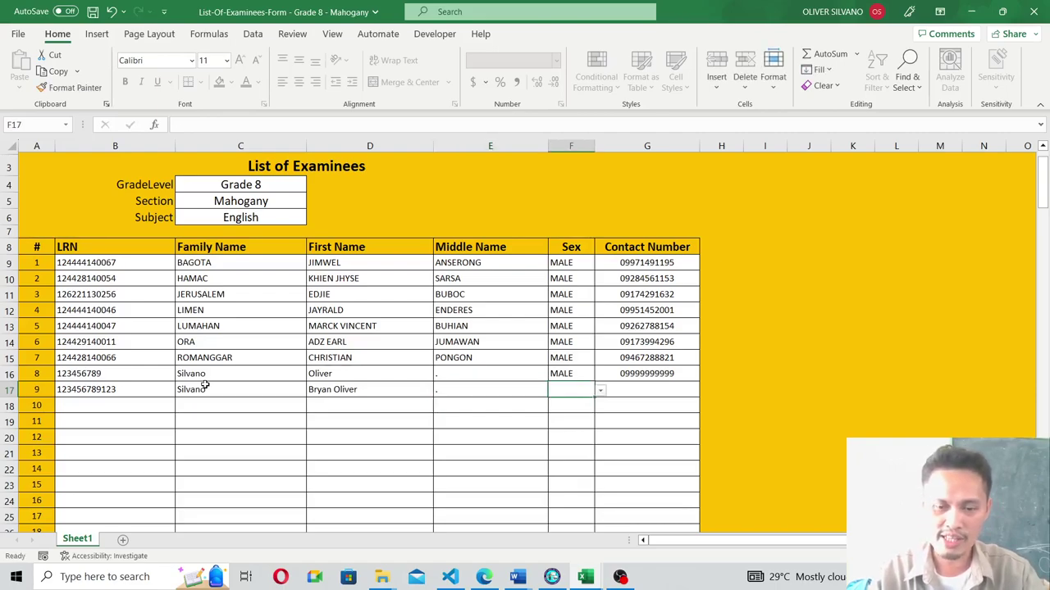
Set the ninth examinee's sex to MALE and enter their contact number in G17.
left_click(600, 395)
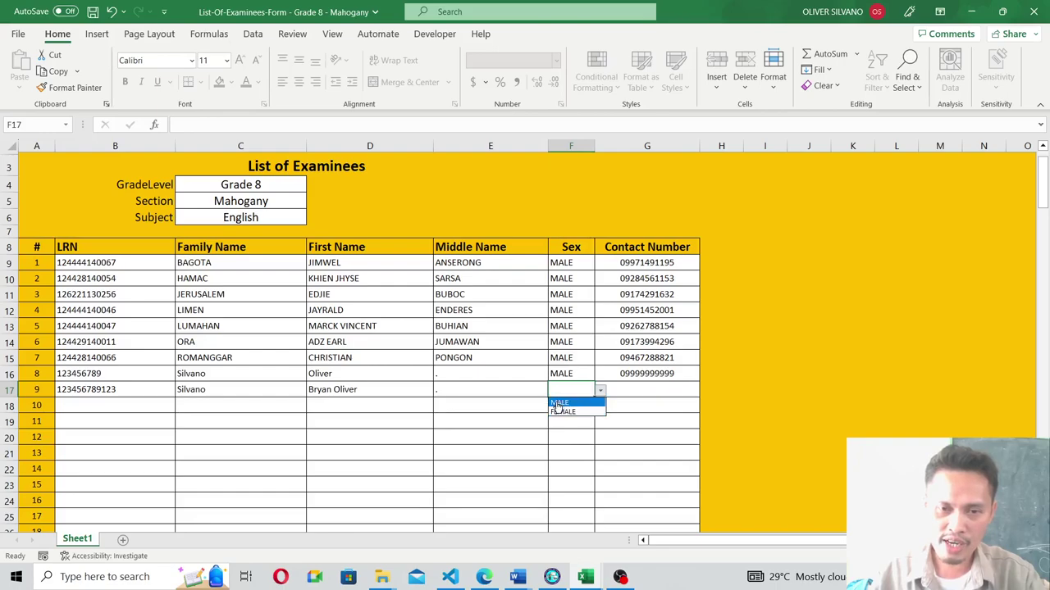
left_click(559, 404)
left_click(638, 390)
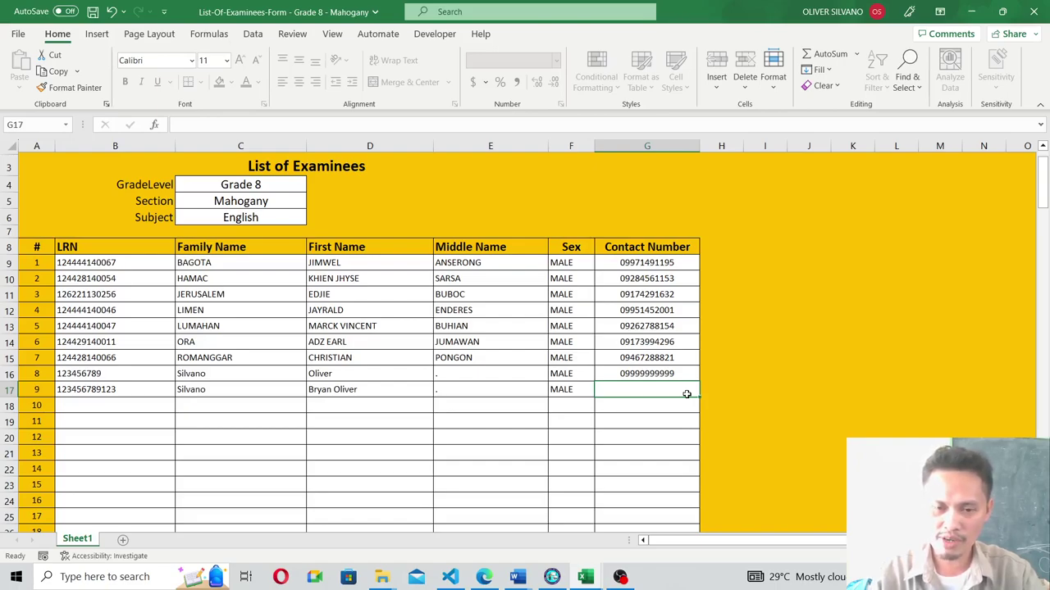
type("000000")
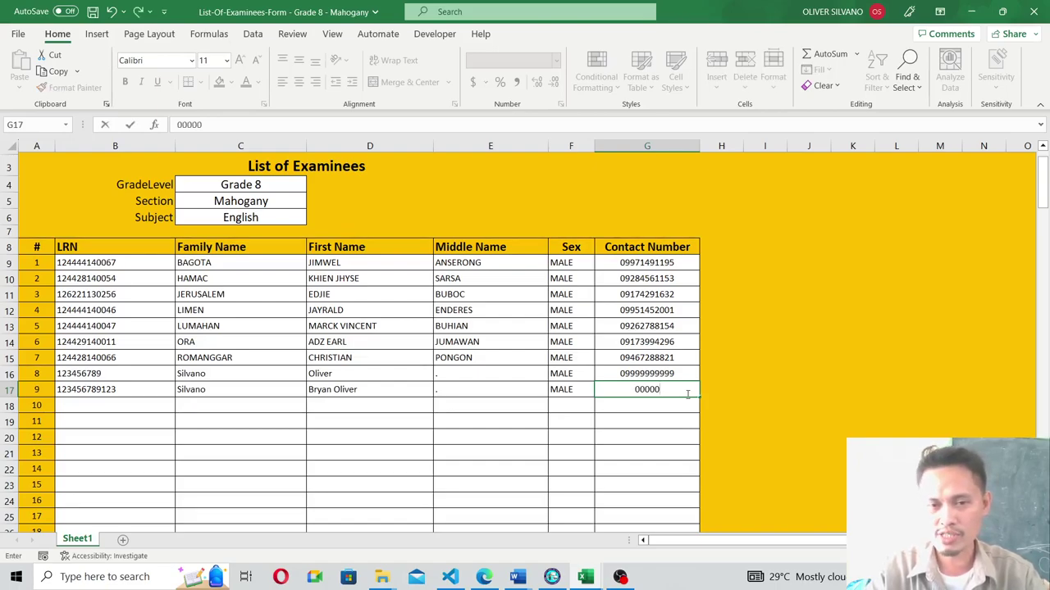
key("BackSpace")
key("BackSpace")
key("BackSpace")
key("BackSpace")
key("BackSpace")
key("BackSpace")
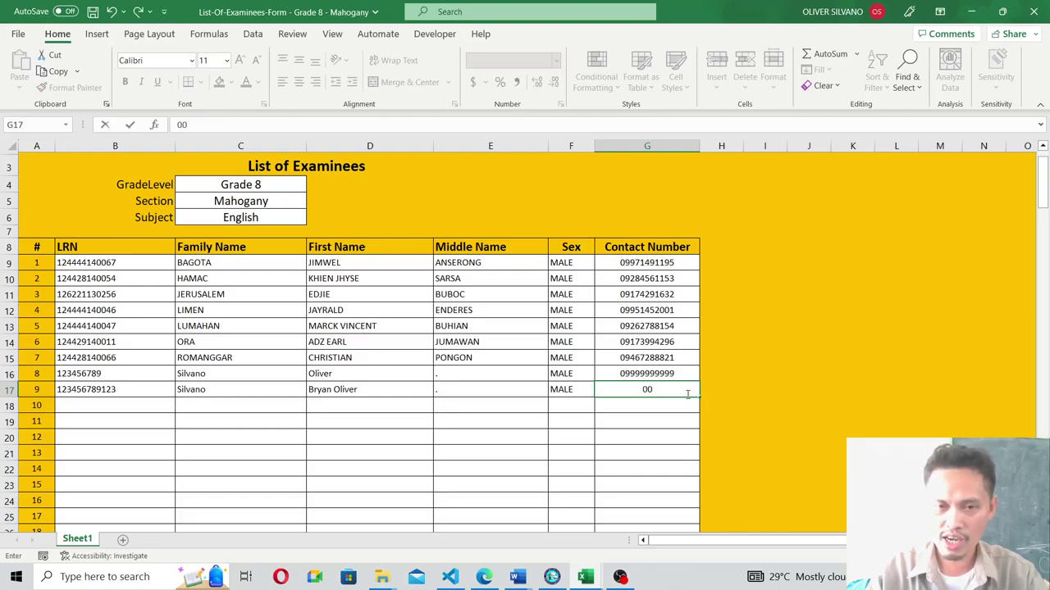
type("1")
key("Return")
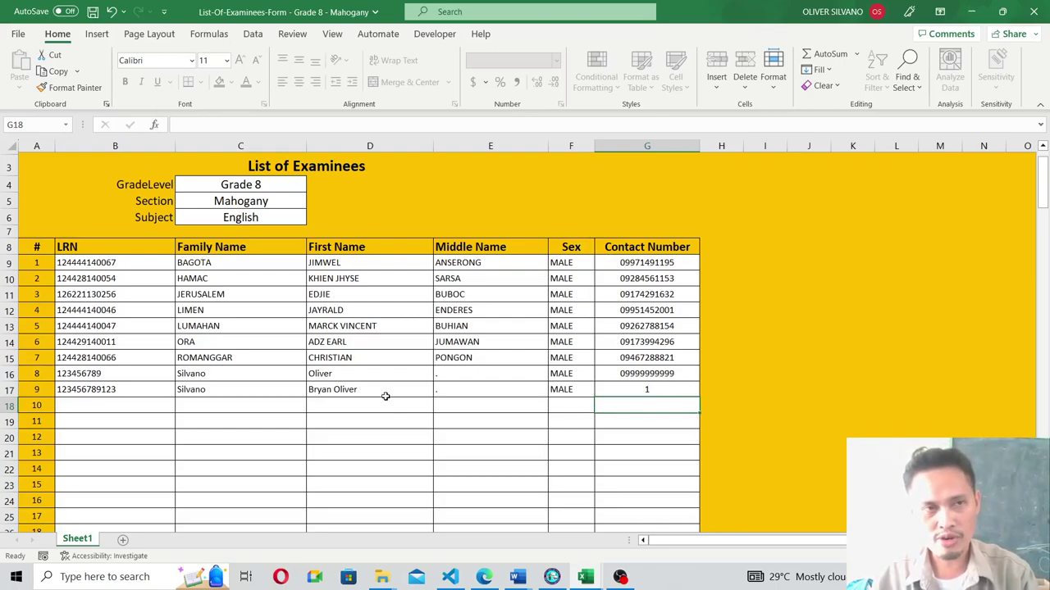
Save the workbook with the new examinee row.
key("ctrl+s")
scroll(391, 376, "down", 5)
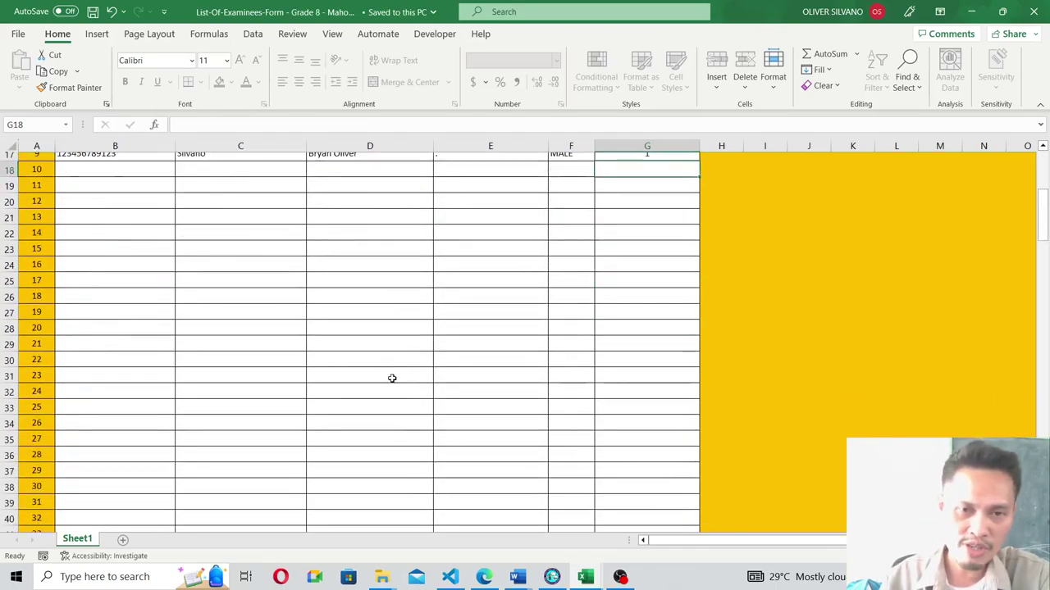
scroll(392, 378, "up", 4)
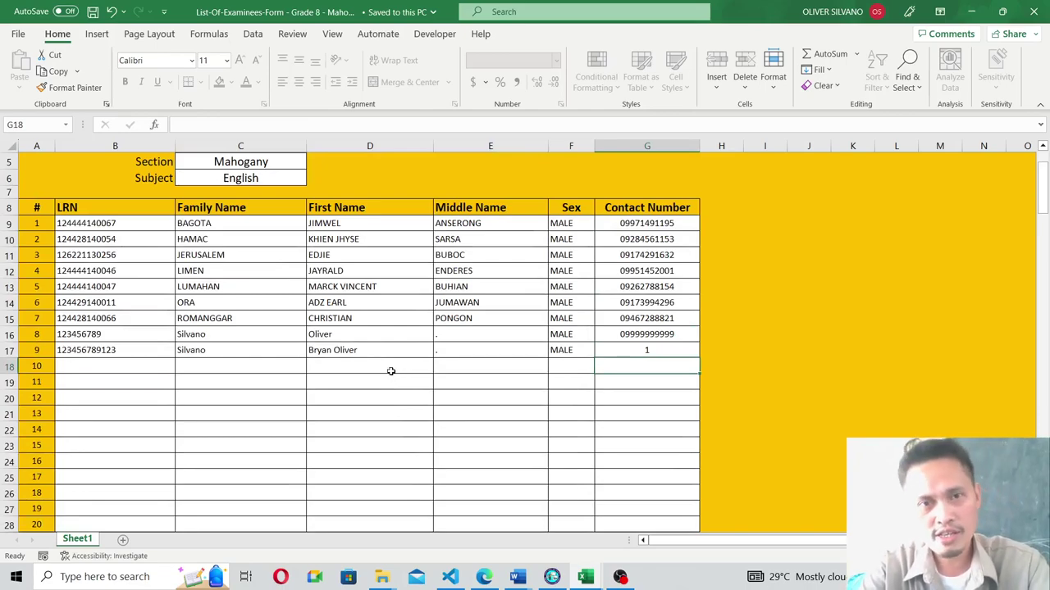